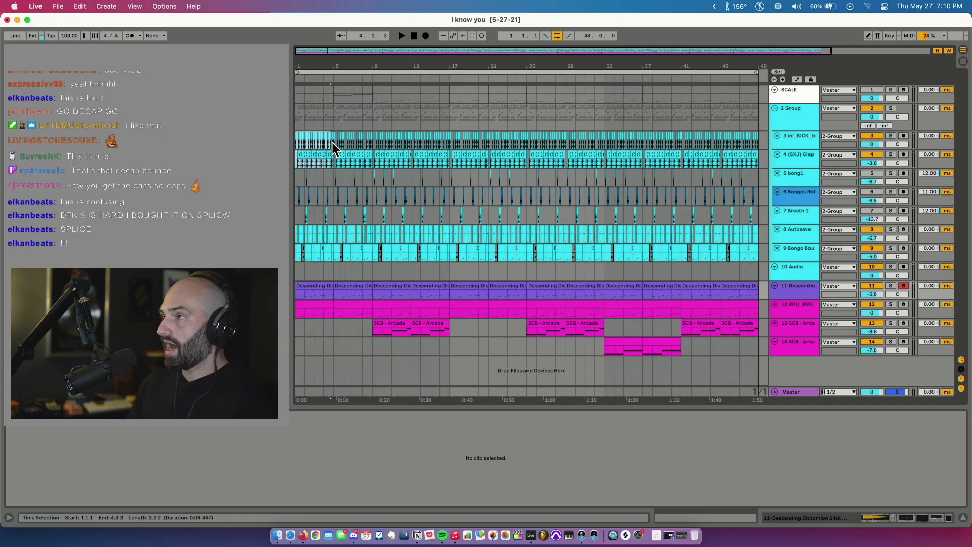
Split the first clap hit starting at 1.2.1 off the rest of its clip on the (SXJ) Clap track
drag(332, 142, 333, 145)
key(z)
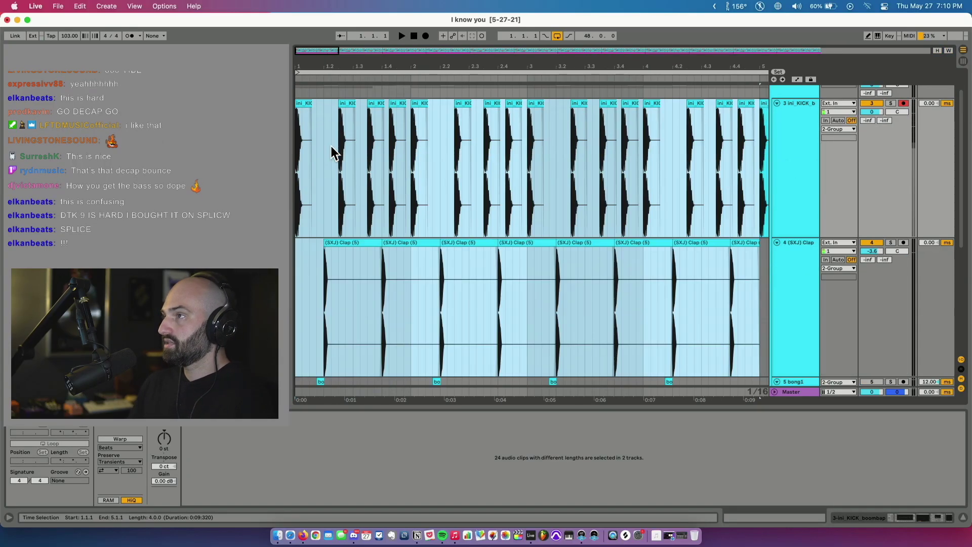
click(303, 211)
drag(325, 282, 337, 282)
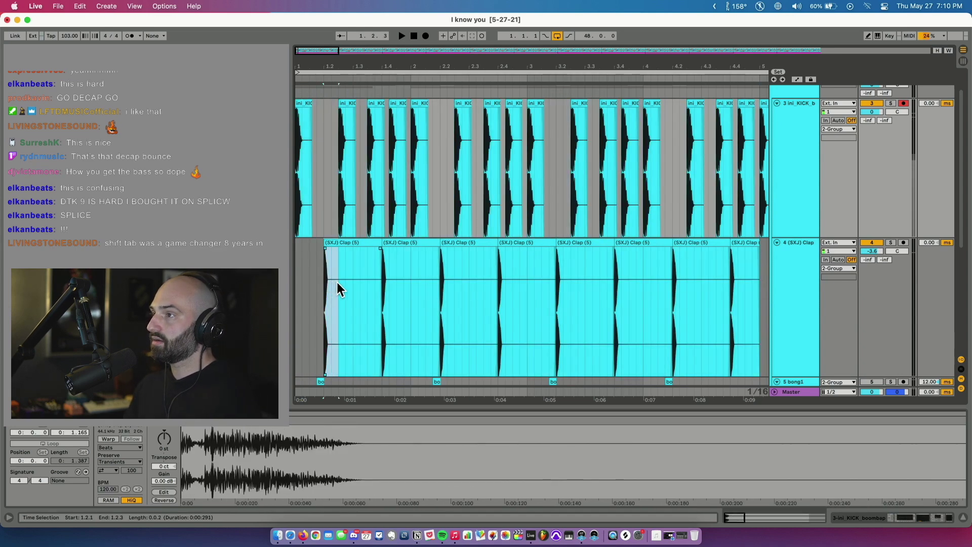
key(z)
key(super+e)
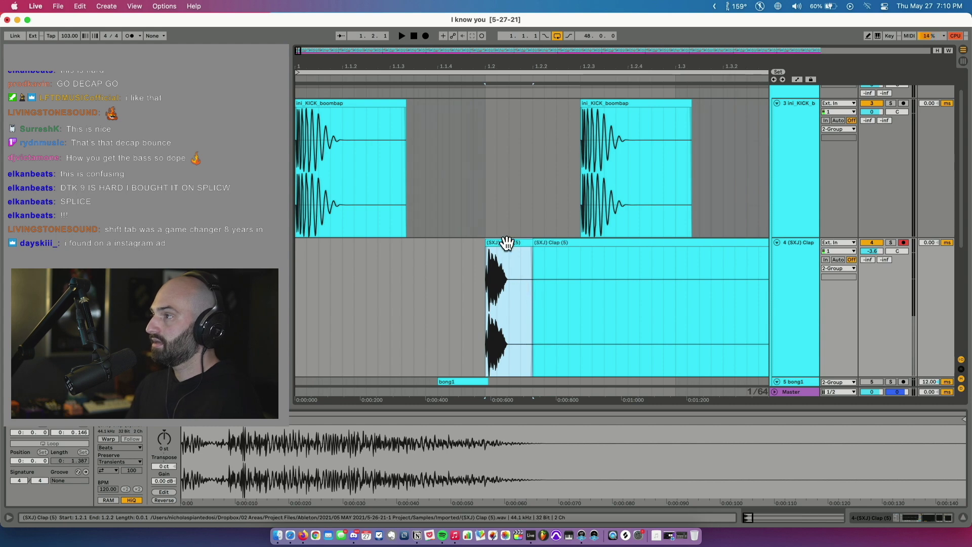
mouse_move(507, 243)
mouse_down()
mouse_move(468, 268)
mouse_move(350, 250)
mouse_move(512, 248)
mouse_up()
Consolidate the first four bars of the ini_KICK and (SXJ) Clap tracks into one clip per track
key(minus)
key(minus)
key(minus)
key(minus)
key(minus)
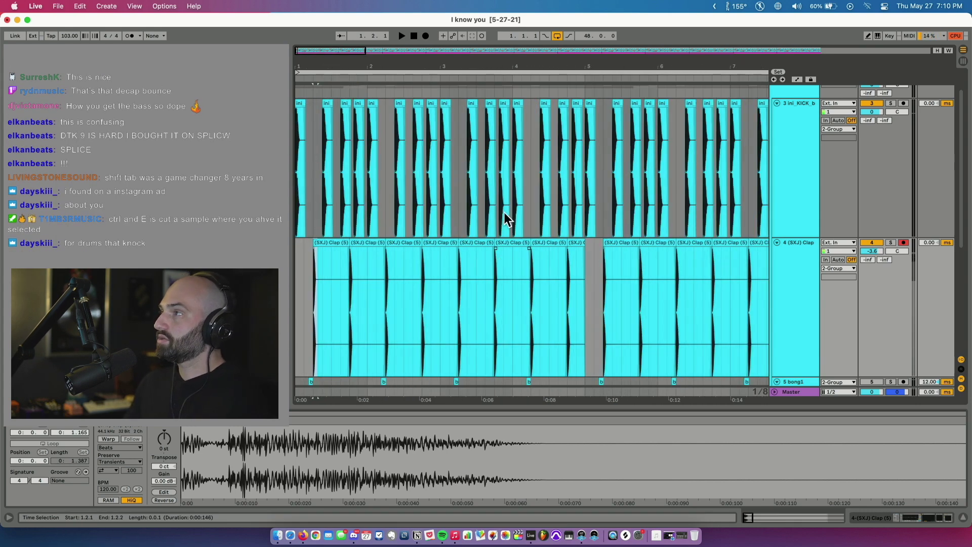
drag(585, 132, 293, 304)
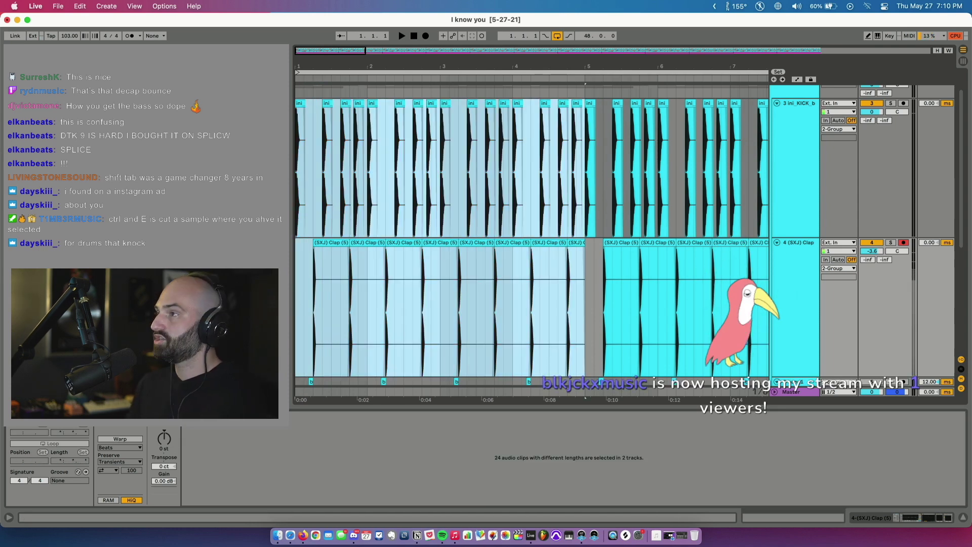
key(super+j)
click(384, 256)
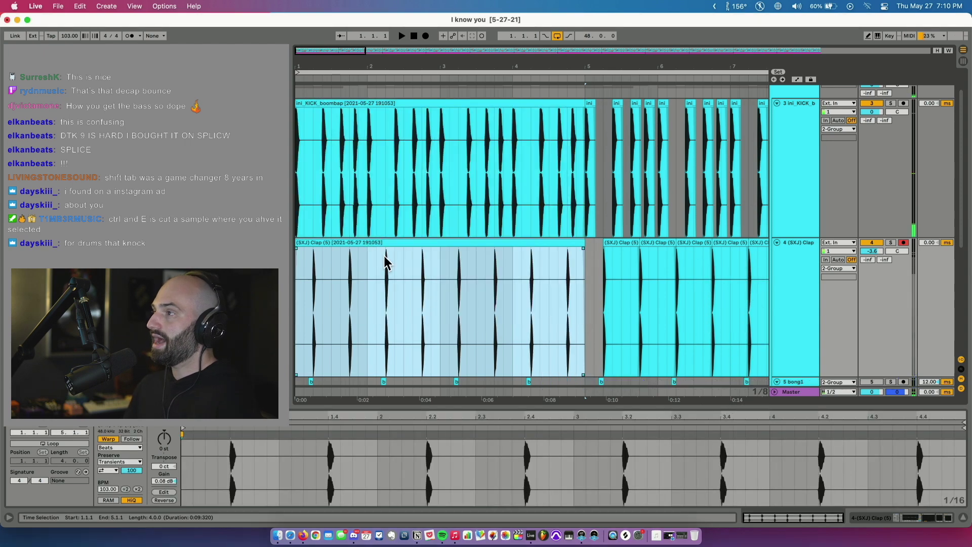
click(418, 100)
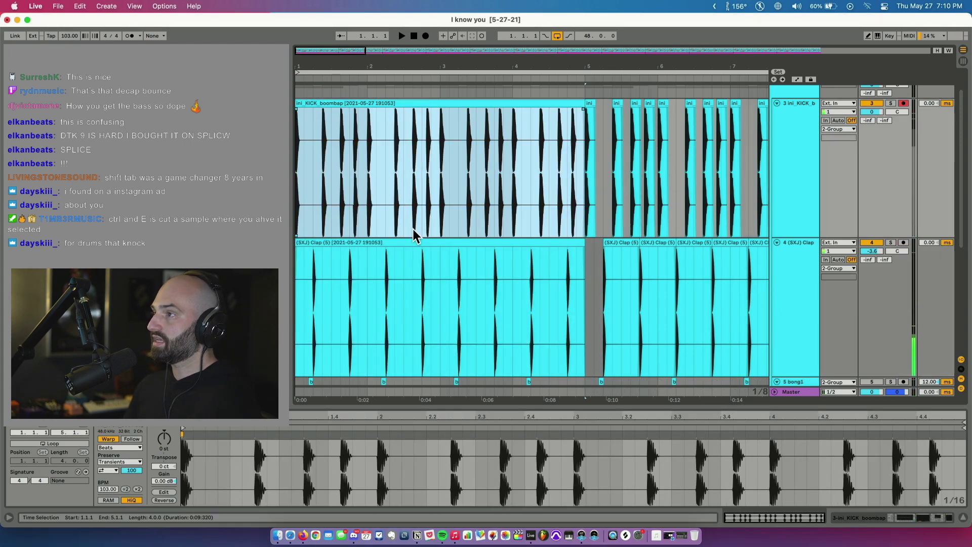
click(406, 242)
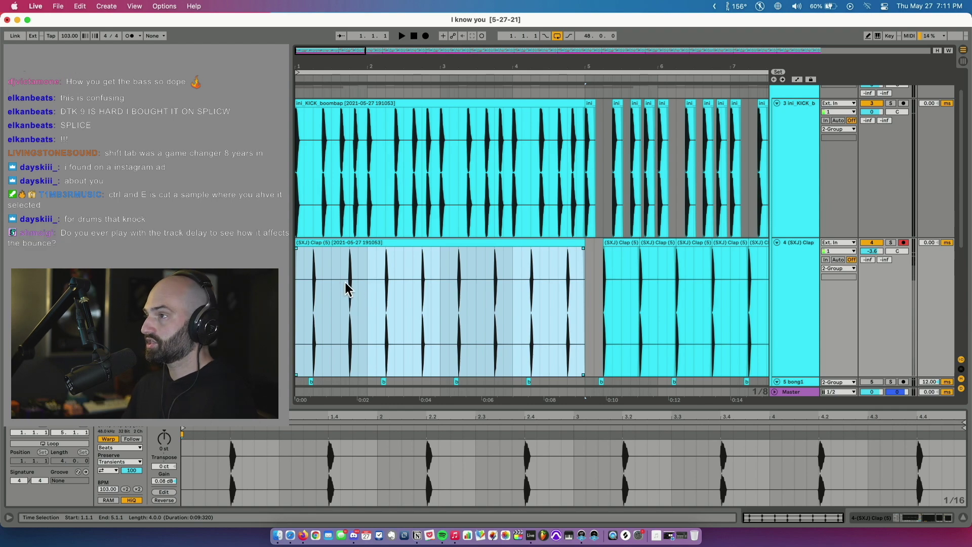
Split the range from 1.4.1 to 1.4.3 out of the consolidated clap clip
drag(349, 284, 357, 284)
key(super+e)
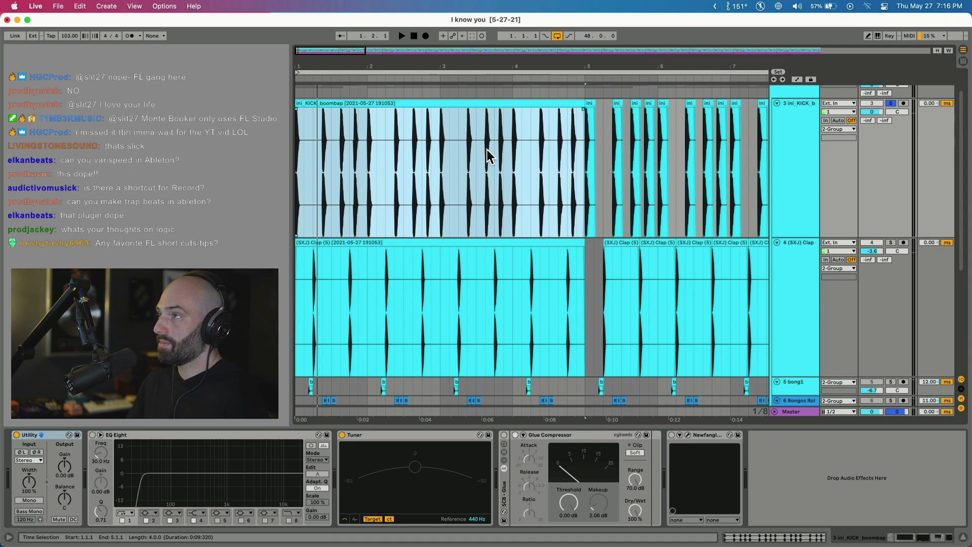
Enter Key Map mode to view the assignable controls, including the record control, and exit it again
click(486, 150)
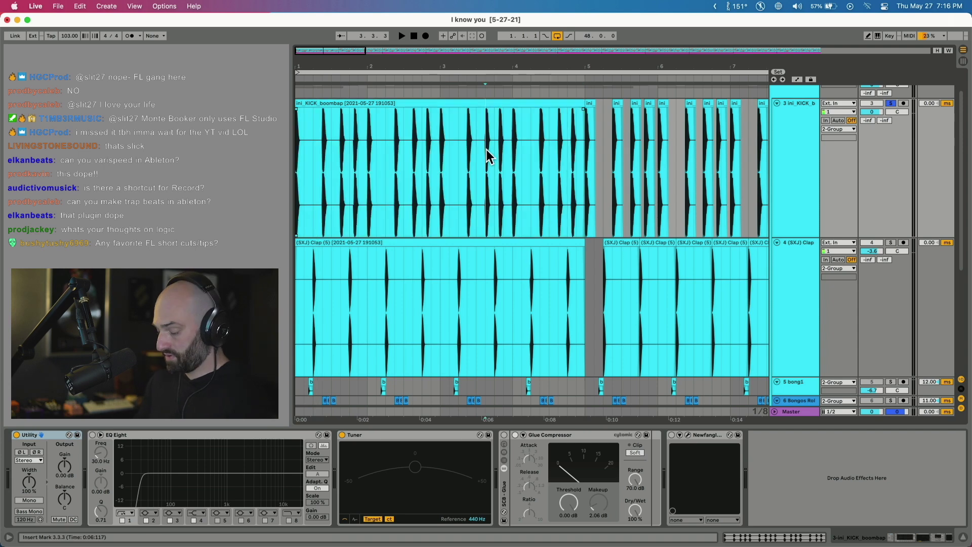
key(super+k)
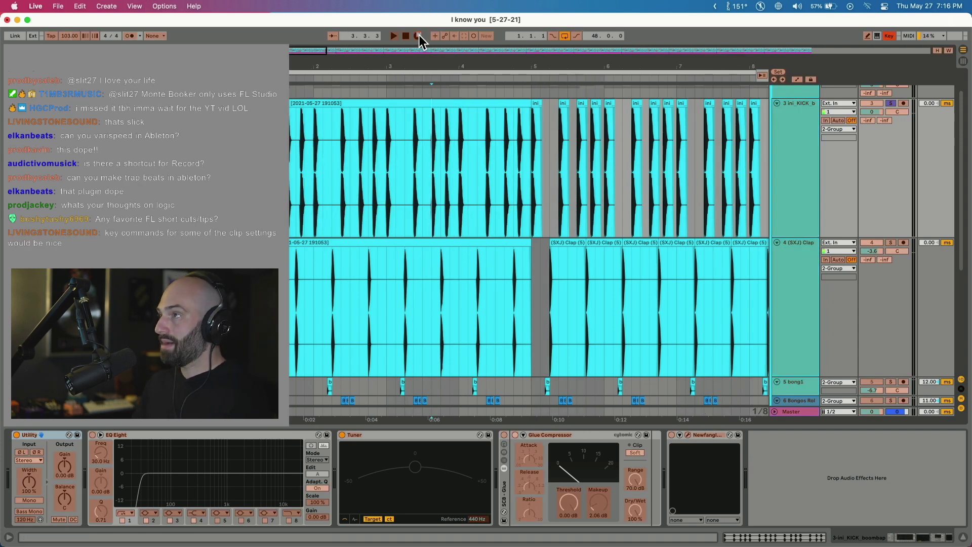
key(super+k)
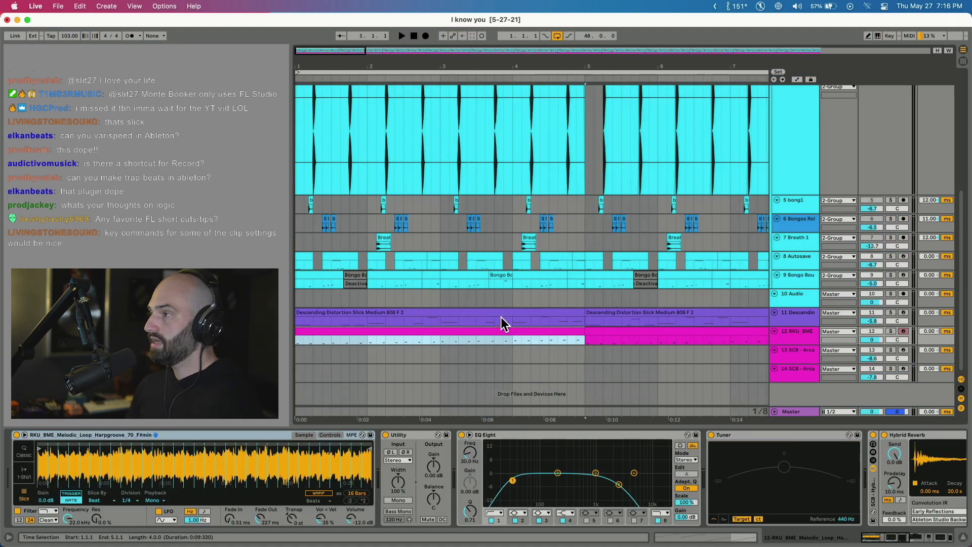
Add three C1 sixteenth notes at beats 2.1, 2.2 and 2.3 in the first Descending Distortion 808 clip
double_click(500, 317)
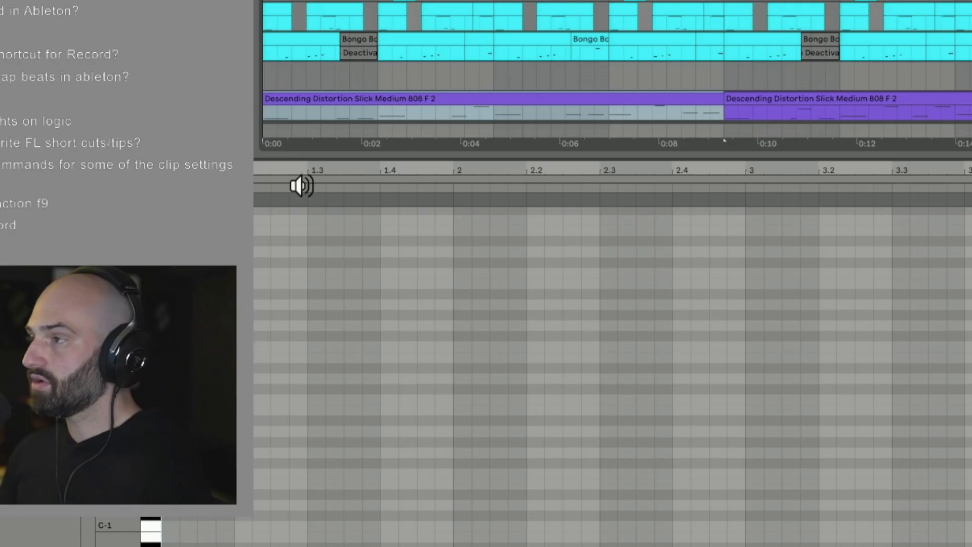
double_click(465, 272)
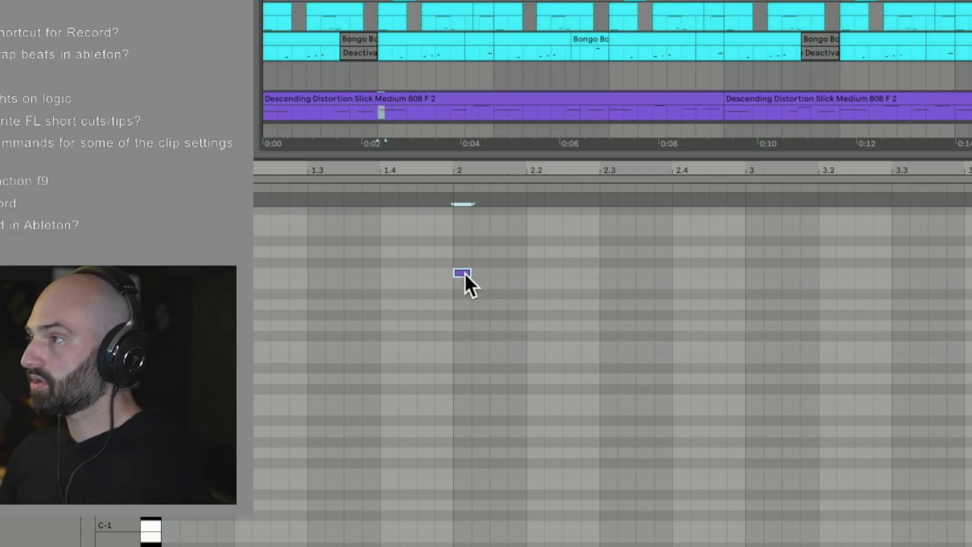
click(543, 269)
double_click(544, 272)
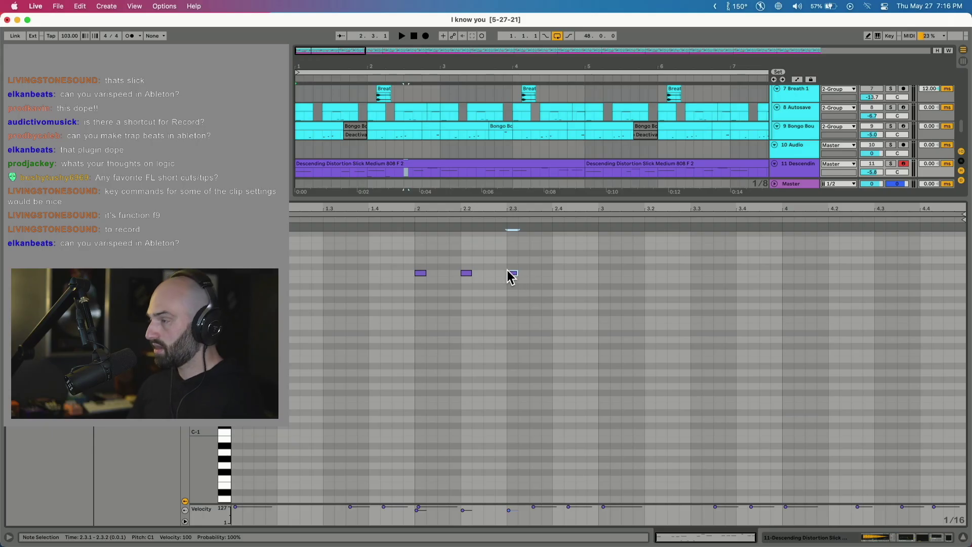
double_click(612, 272)
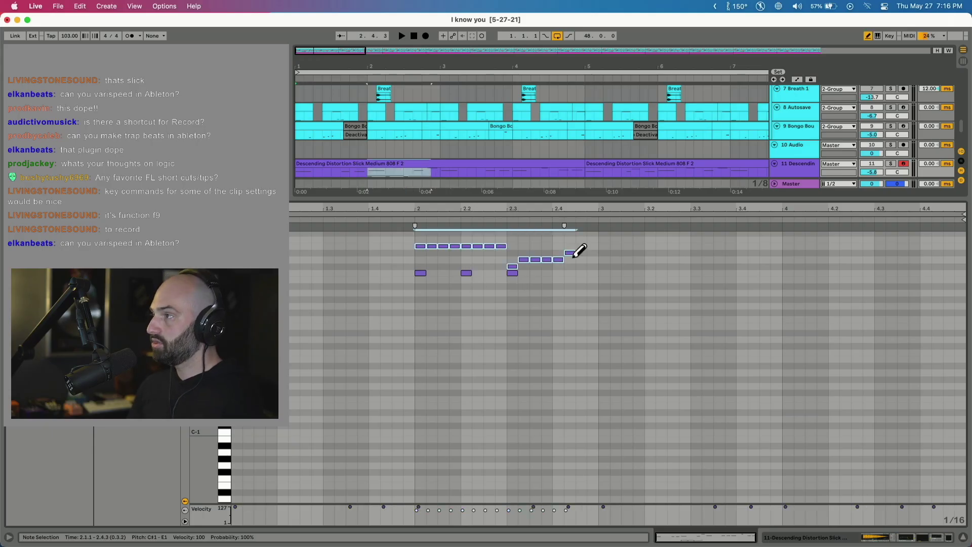
Draw freehand runs of sixteenth notes in the 808 clip using Draw Mode, from about 2.1.1 to 4.3.2
mouse_move(574, 256)
mouse_down()
mouse_move(616, 255)
mouse_move(634, 268)
mouse_move(727, 267)
mouse_move(749, 254)
mouse_move(789, 284)
mouse_move(819, 264)
mouse_move(845, 273)
mouse_up()
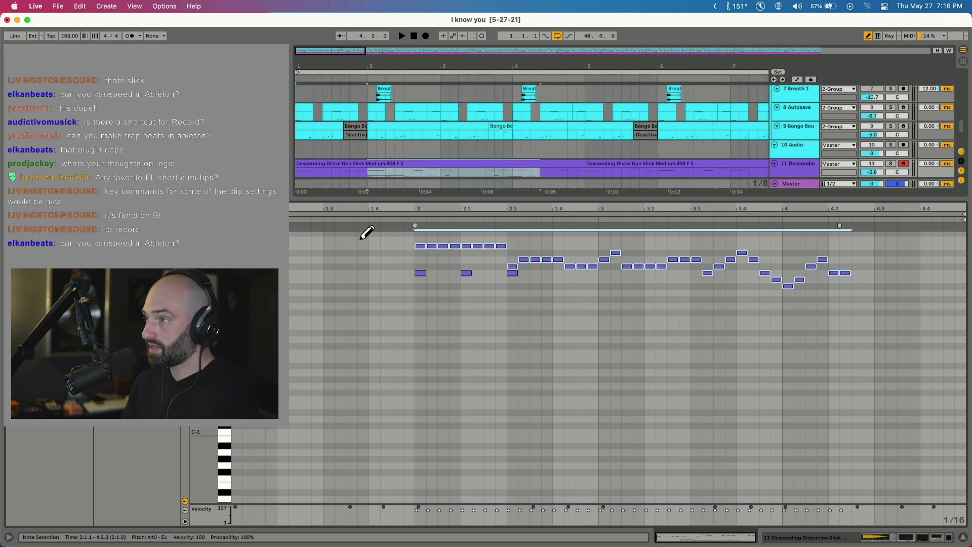
drag(441, 293, 562, 300)
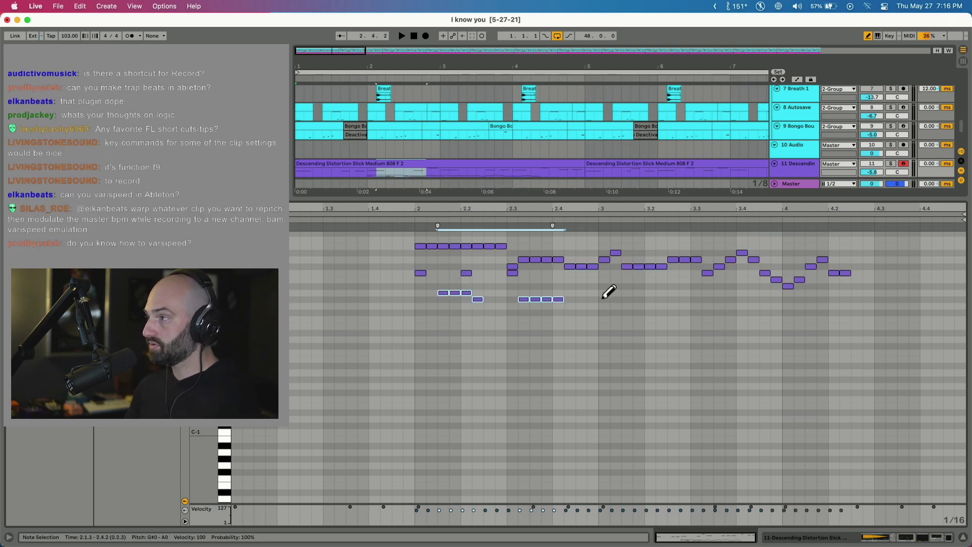
drag(661, 313, 708, 359)
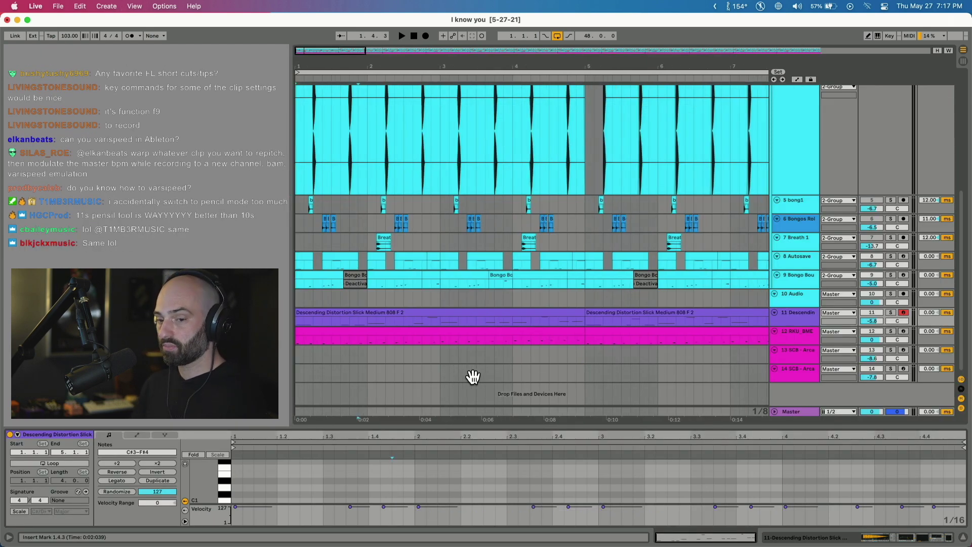
Switch back and forth between Session View and Arrangement View, ending in the Arrangement
scroll(473, 376, up, 3)
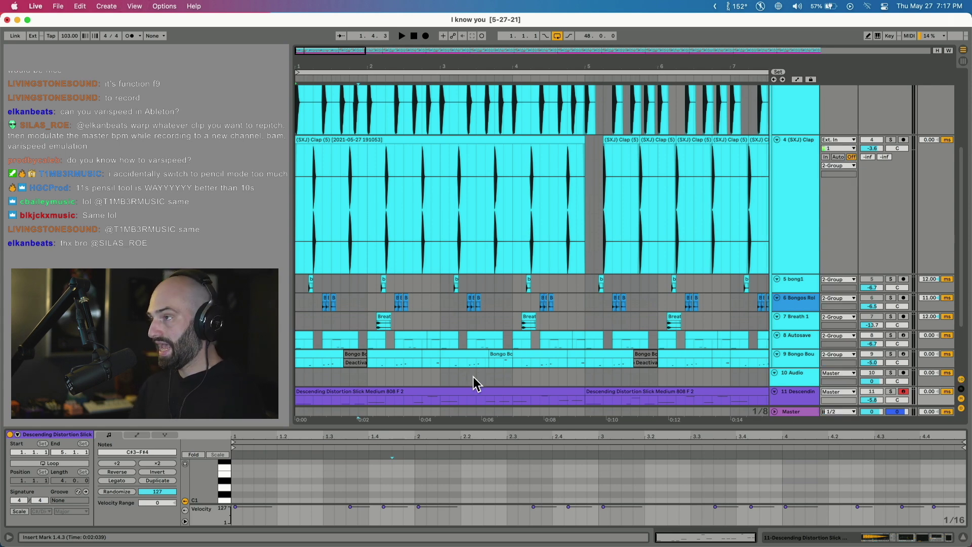
key(Tab)
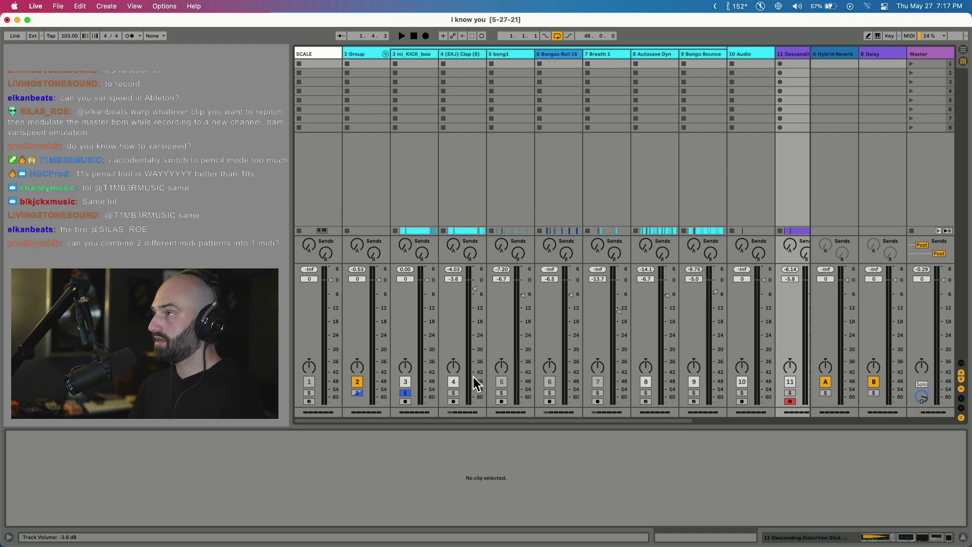
key(Tab)
key(Tab)
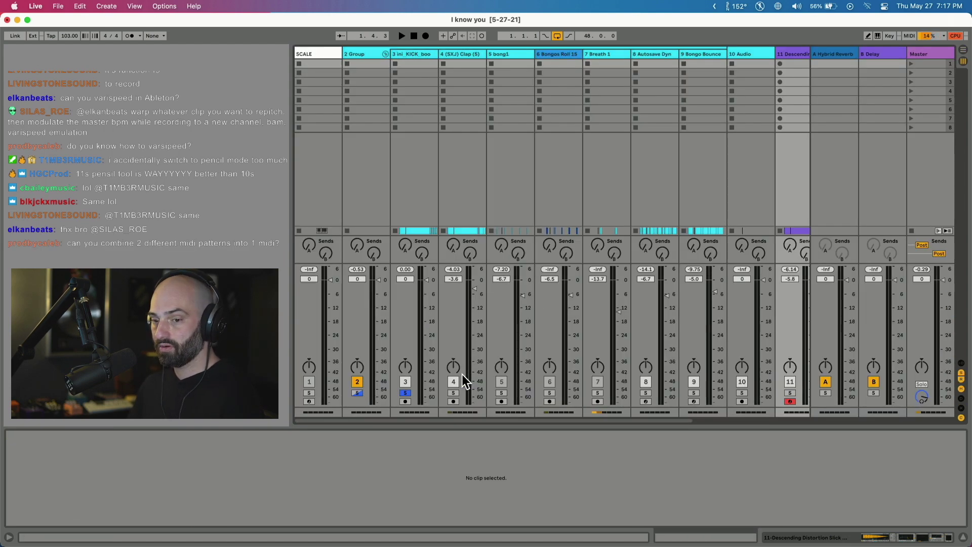
key(Tab)
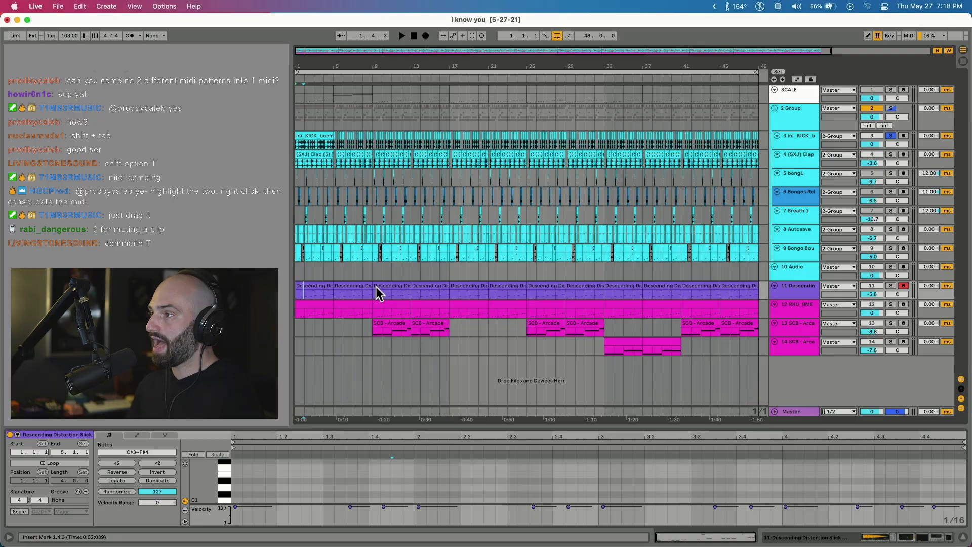
Toggle the bar 9 clip on track 12 between deactivated and active several times
click(394, 303)
key(0)
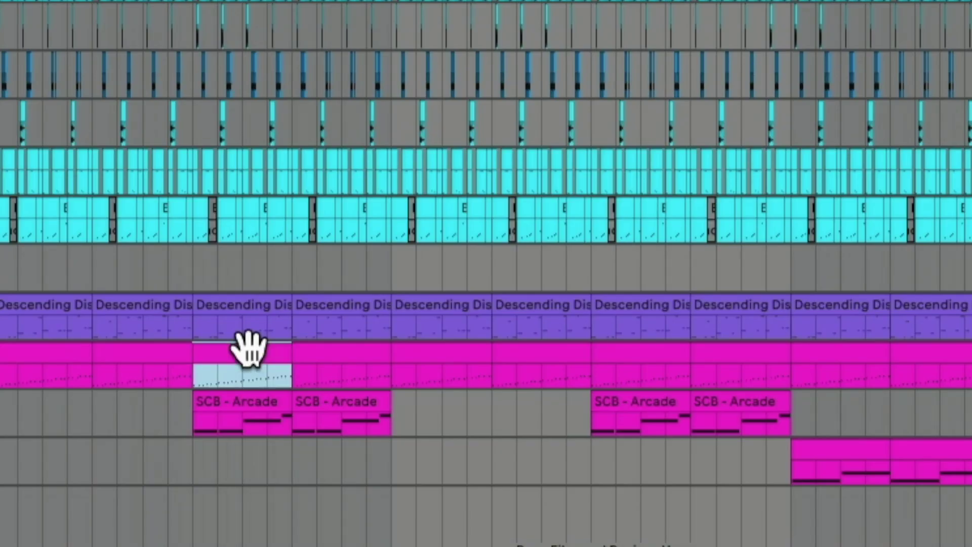
key(0)
key(0)
key(0)
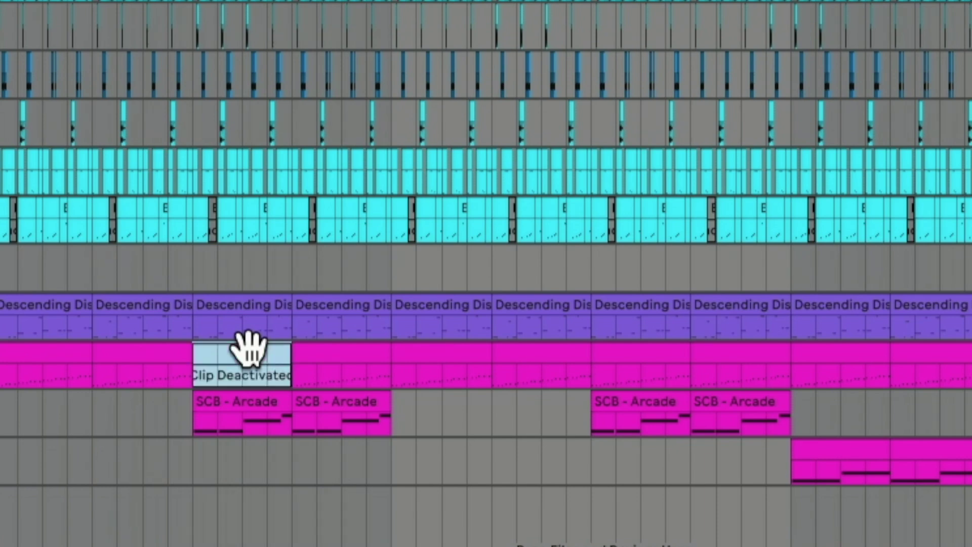
Deactivate a block of clips from bar 6 across the 808 and lower synth tracks, and reactivate them
drag(120, 481, 465, 256)
key(0)
key(0)
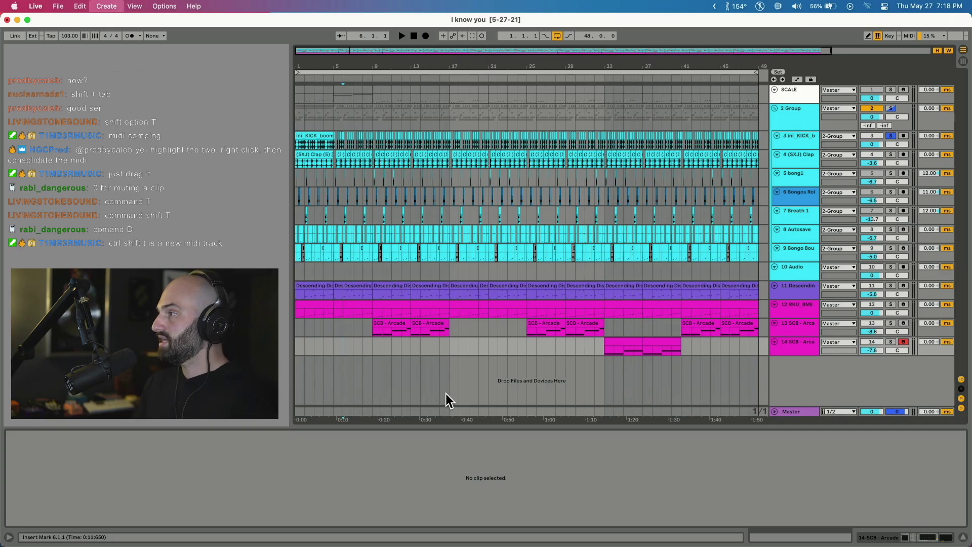
Insert a new audio track and a new MIDI track below track 14, and undo both insertions
key(super+t)
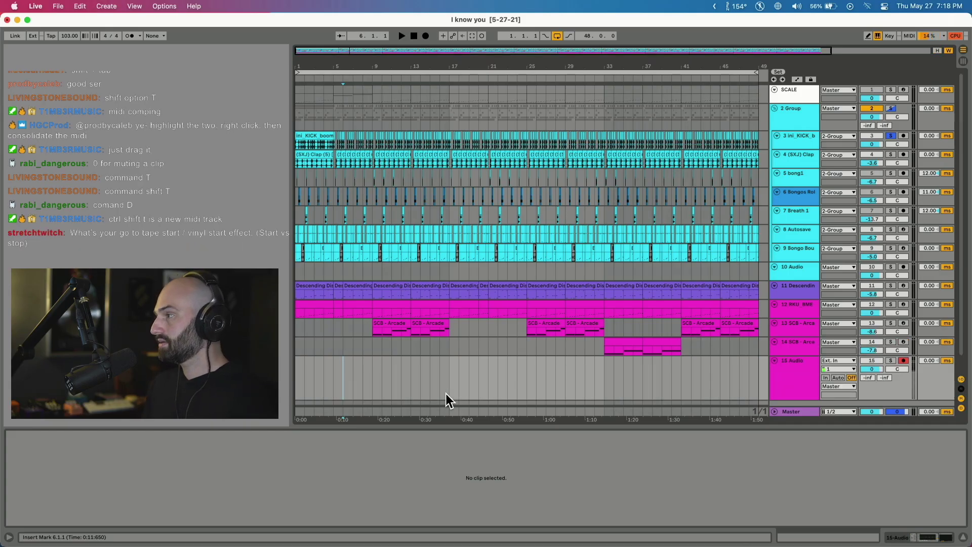
click(542, 376)
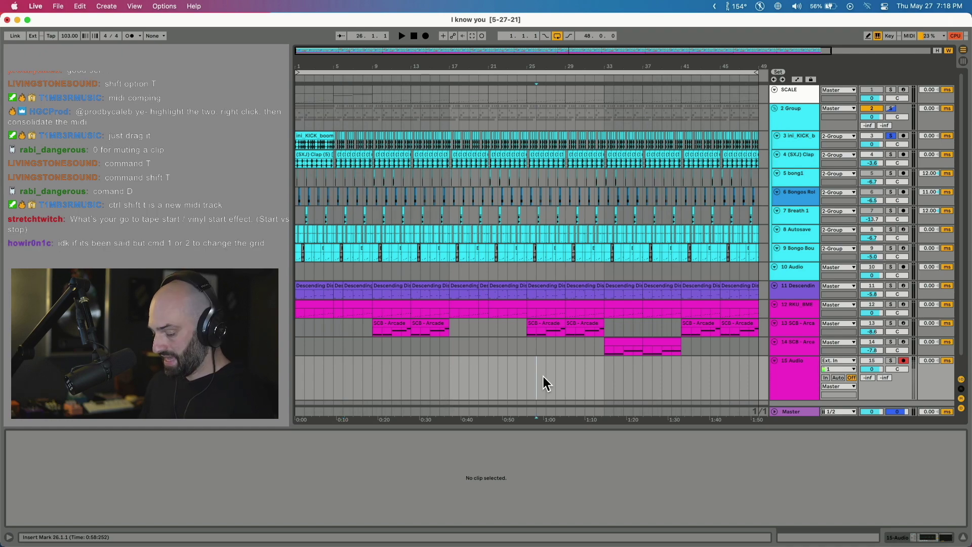
key(super+shift+t)
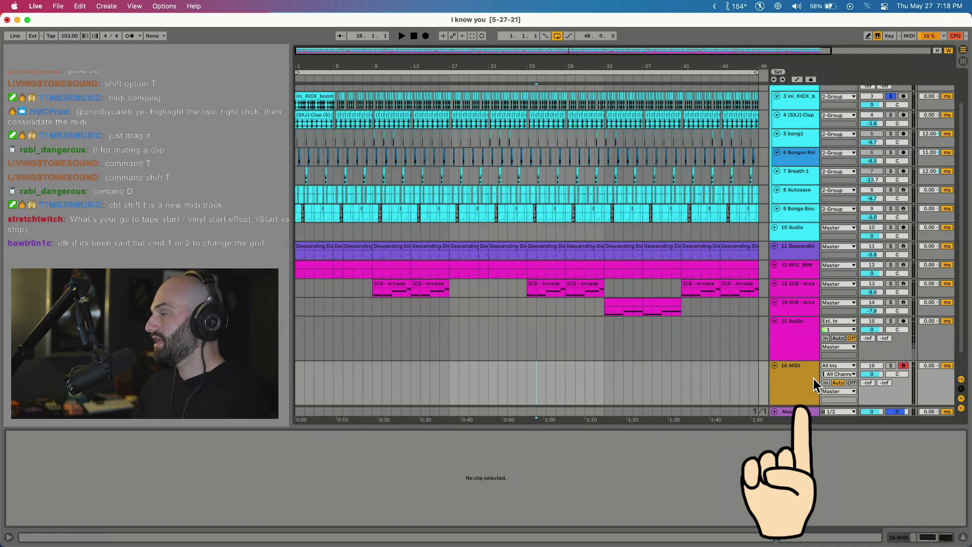
key(super+z)
key(super+z)
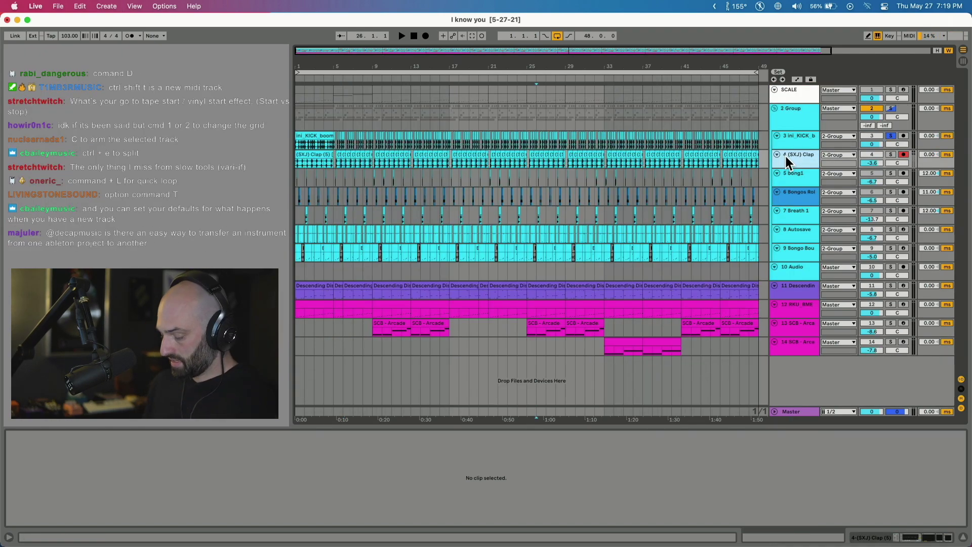
Add a take lane to the ini_KICK track and undo it
key(Up)
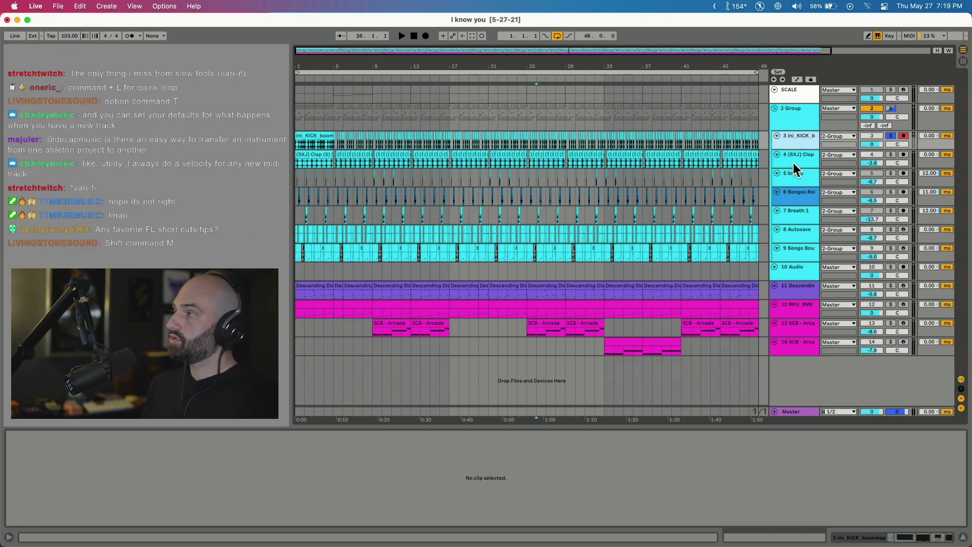
key(alt+shift+t)
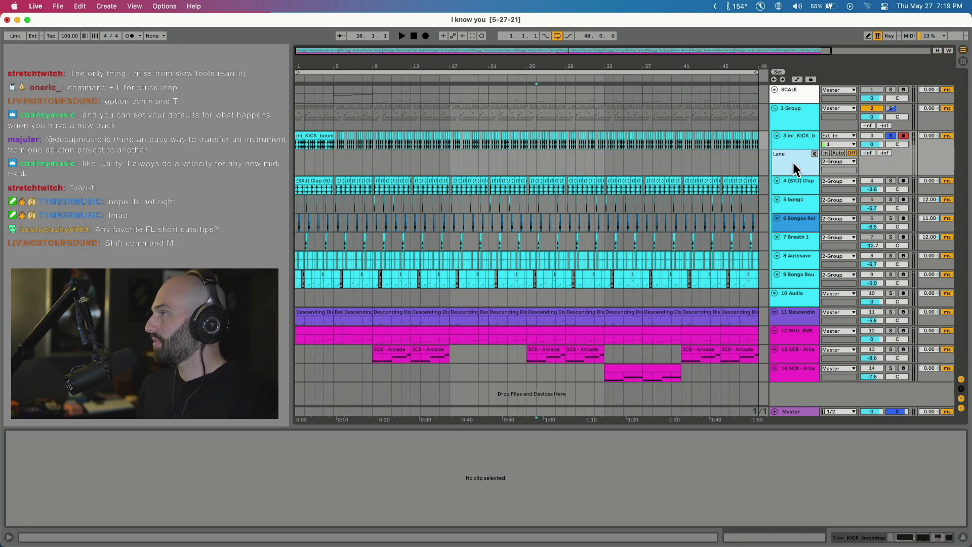
key(super+z)
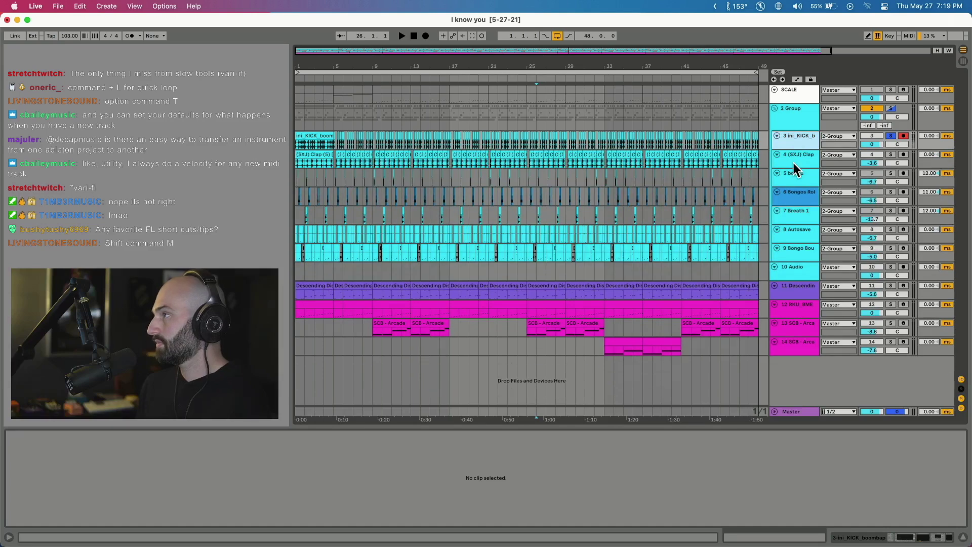
Insert an empty MIDI clip spanning bar 1 to bar 9 on track 14 and select it
drag(431, 344, 445, 349)
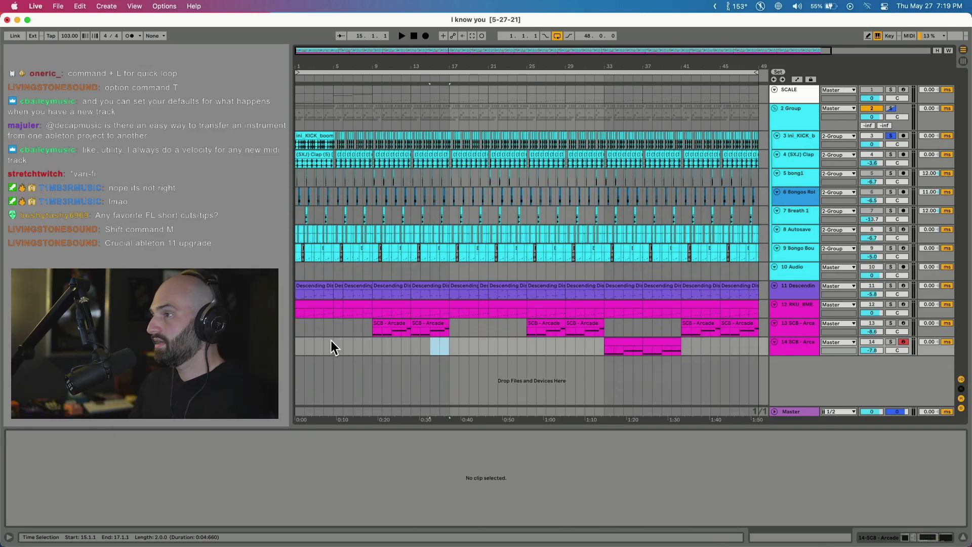
click(341, 346)
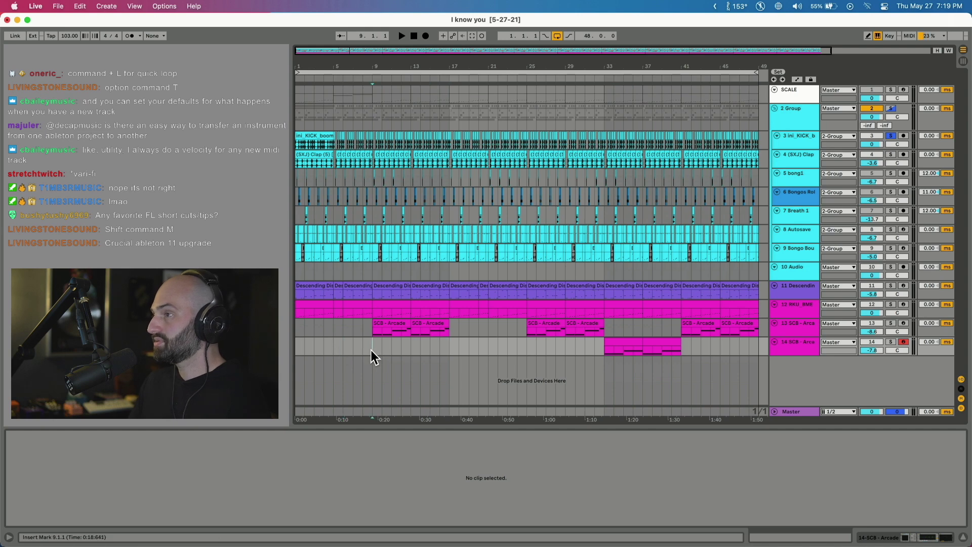
drag(372, 350, 293, 354)
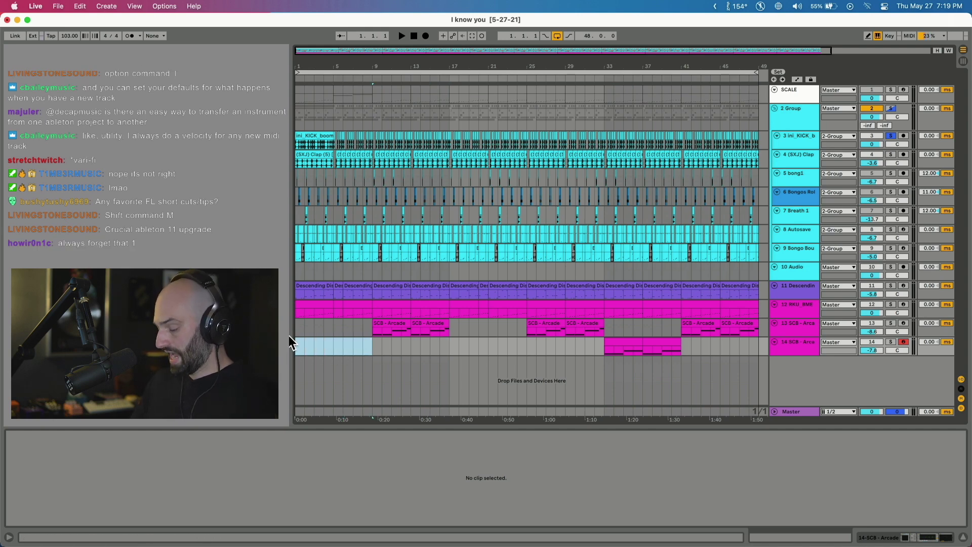
key(super+shift+m)
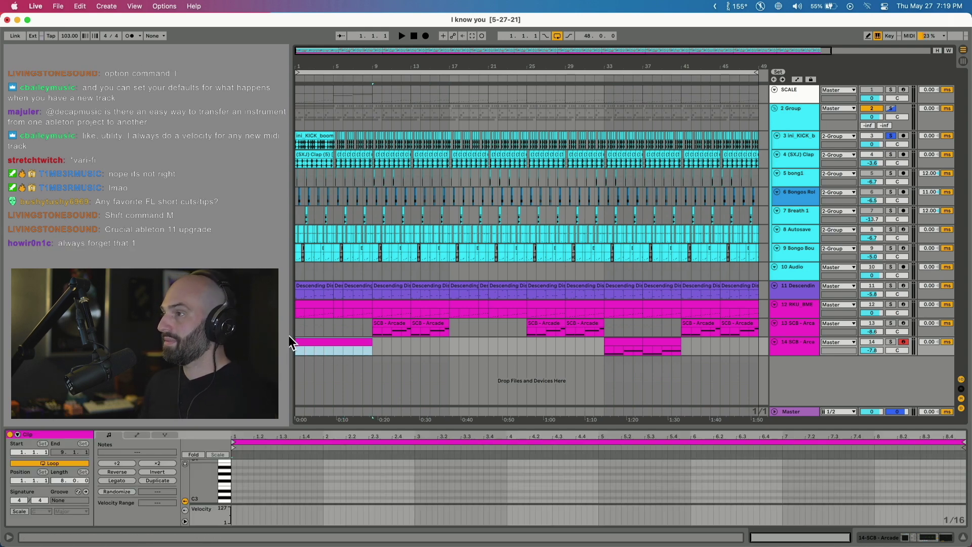
double_click(329, 341)
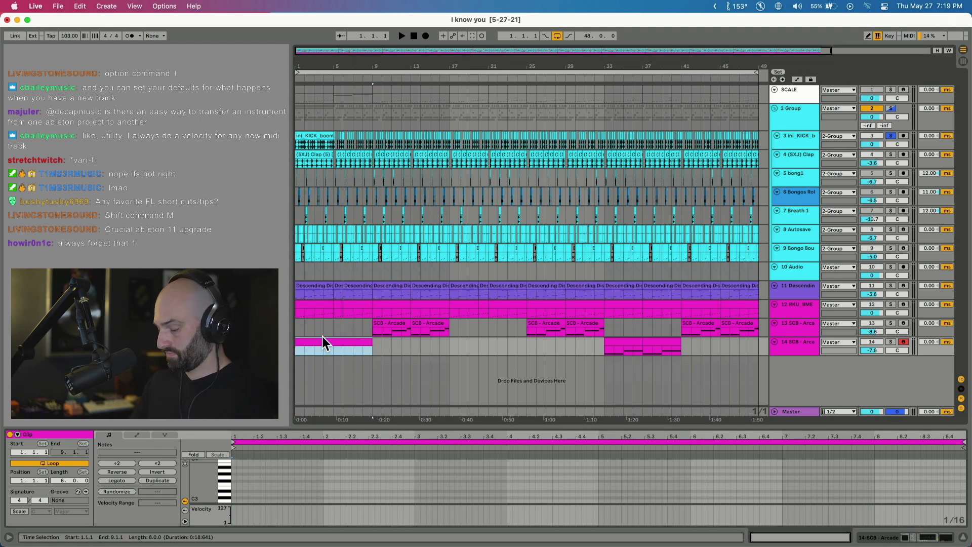
Zoom the arrangement to the new clip and back, and enlarge its note editor for a closer view of the first two bars
key(z)
key(z)
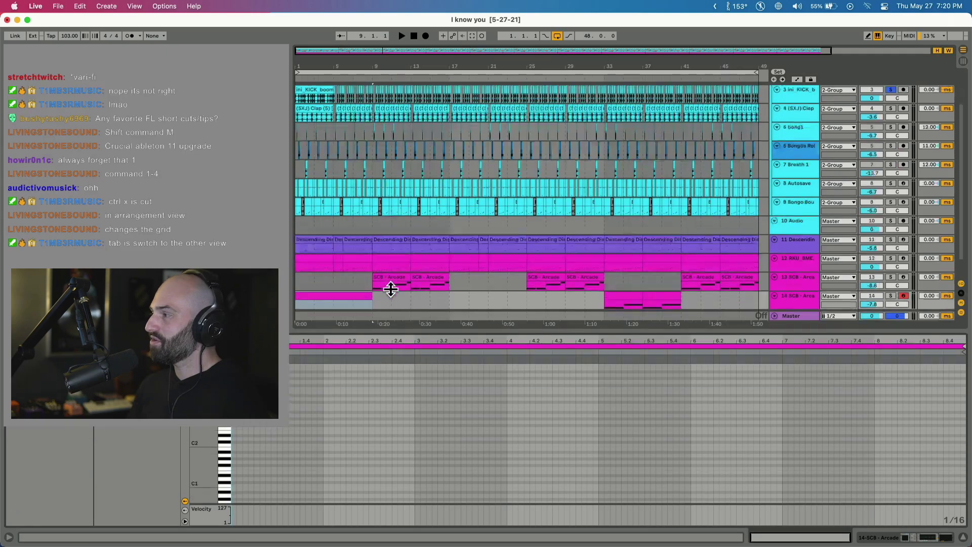
drag(391, 289, 387, 272)
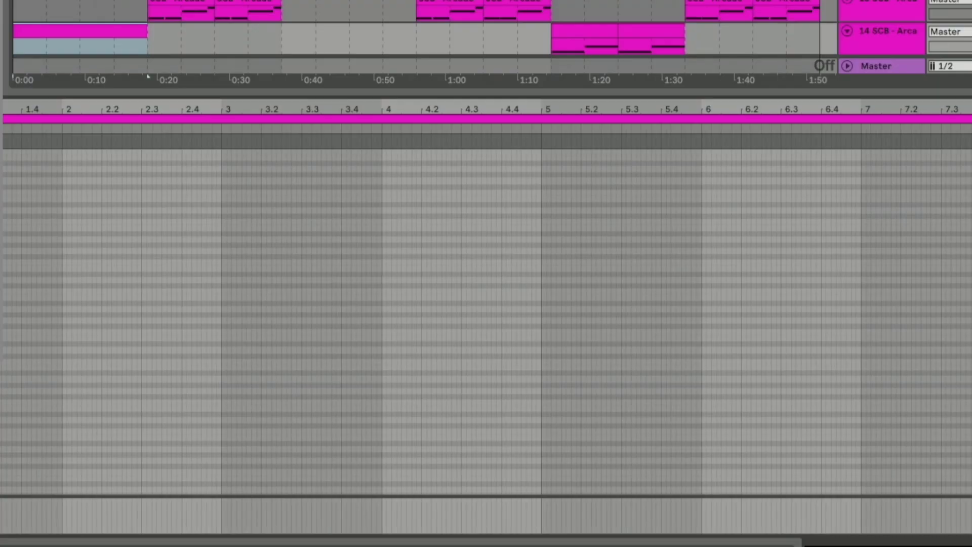
key(plus)
key(plus)
key(plus)
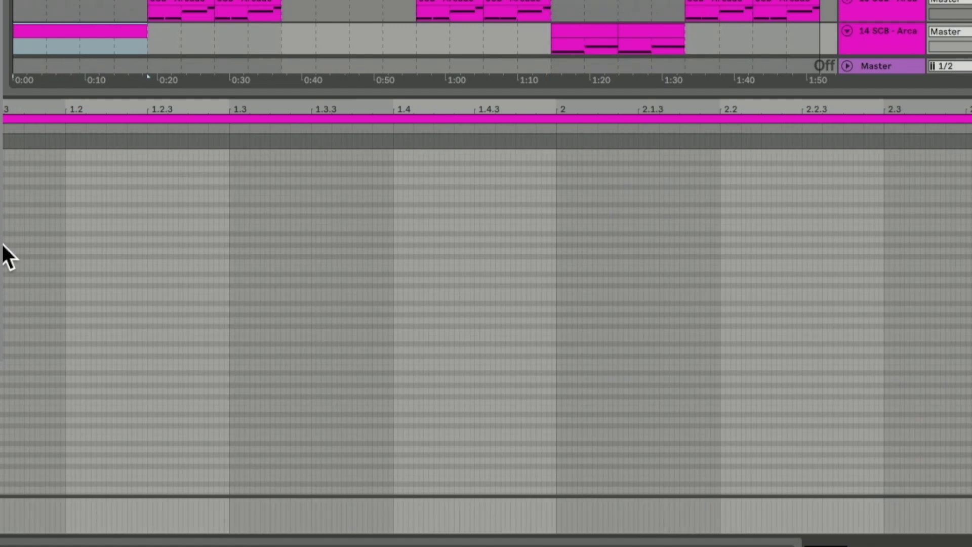
Set the note grid to straight 1/16 divisions instead of triplets, and turn grid snapping off and on again
key(super+2)
key(super+2)
key(ctrl+2)
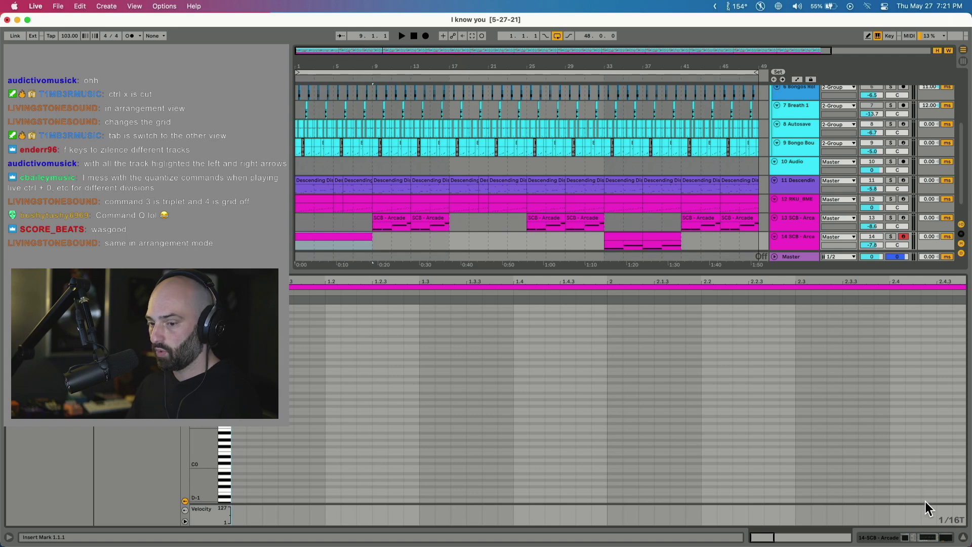
key(super+3)
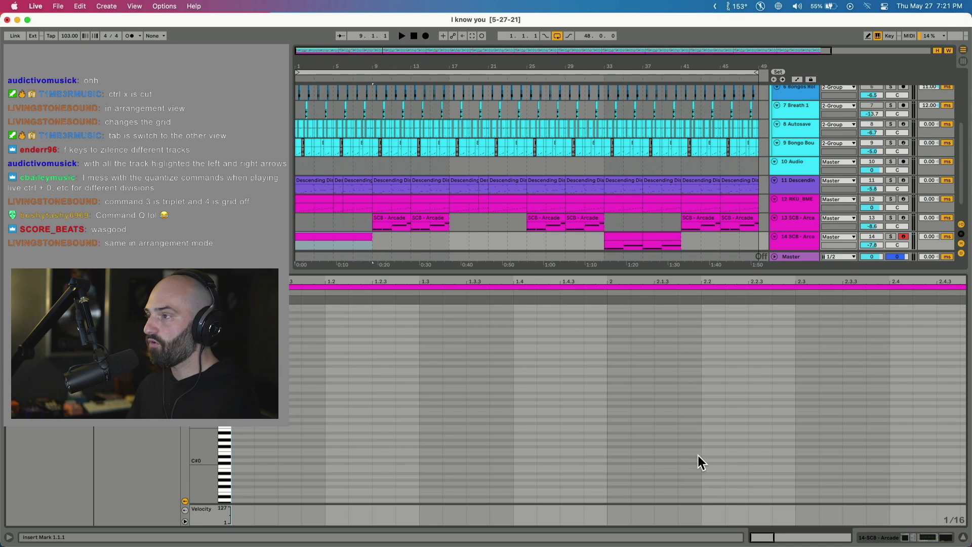
key(super+4)
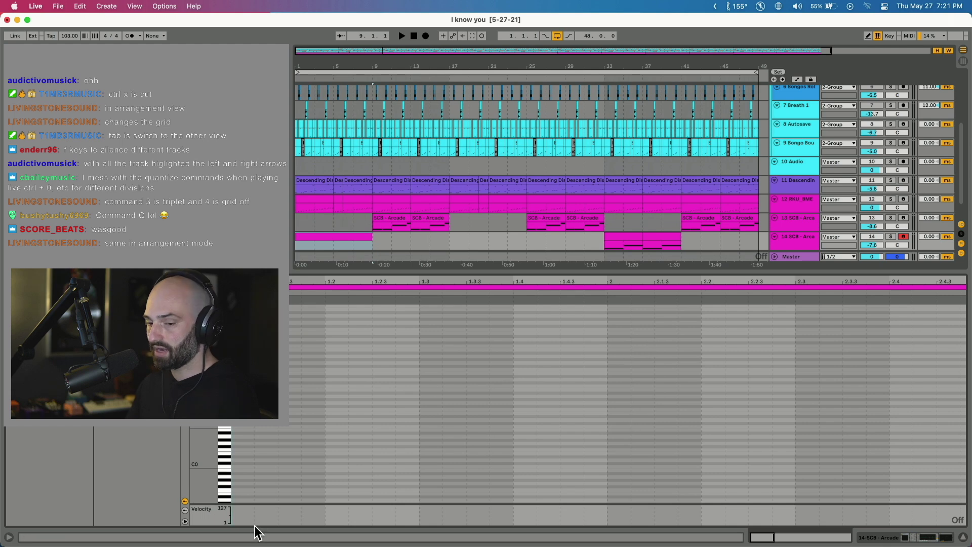
key(super+4)
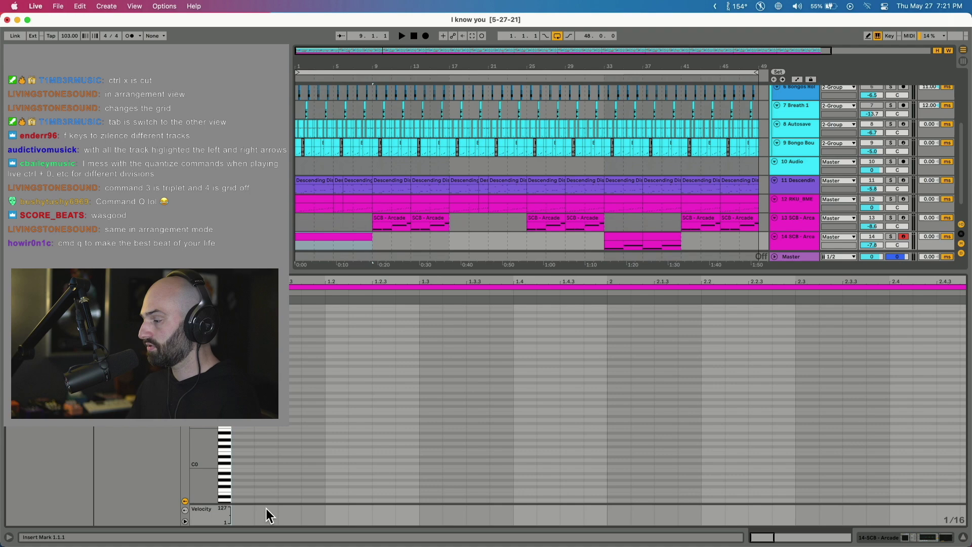
Widen the arrangement view past bar 57, and hide and show the overview strip again
click(628, 333)
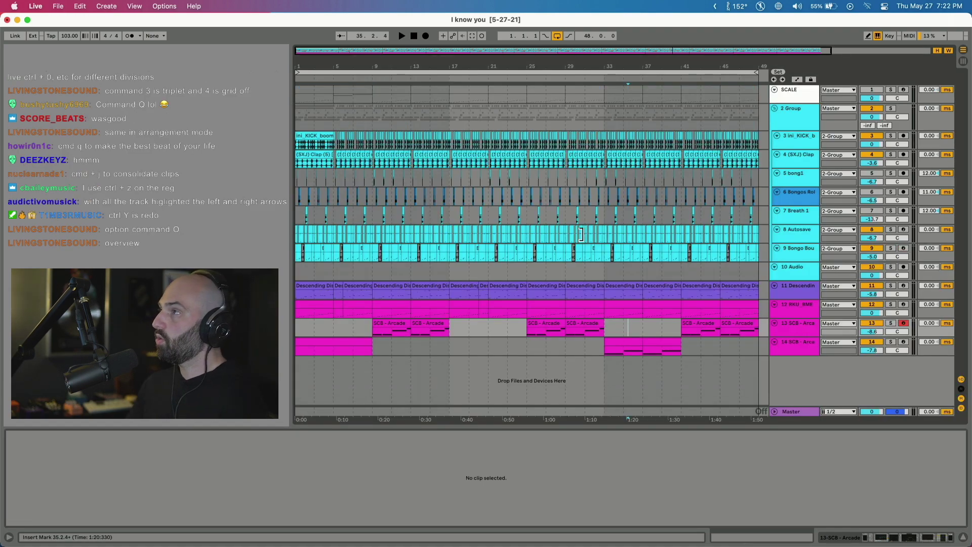
drag(414, 50, 441, 51)
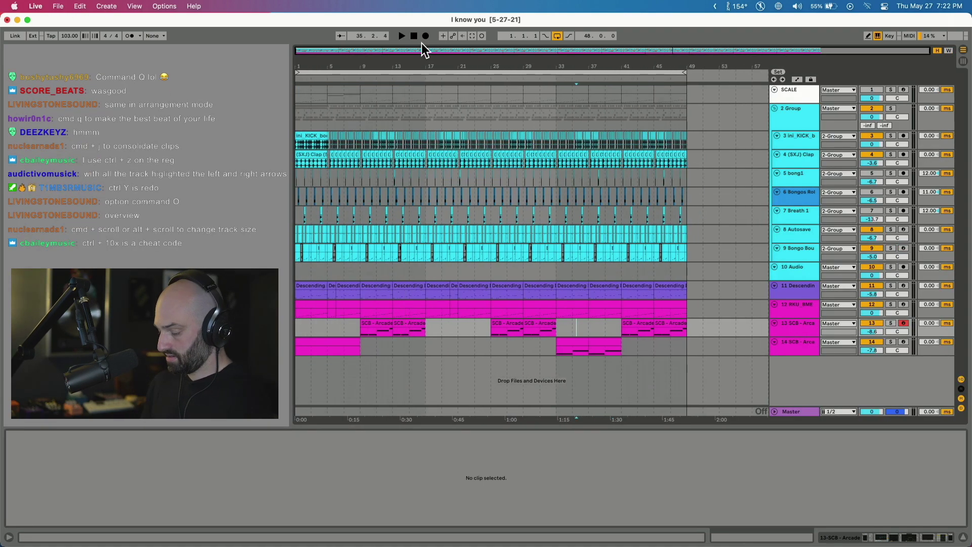
key(alt+super+o)
key(alt+super+o)
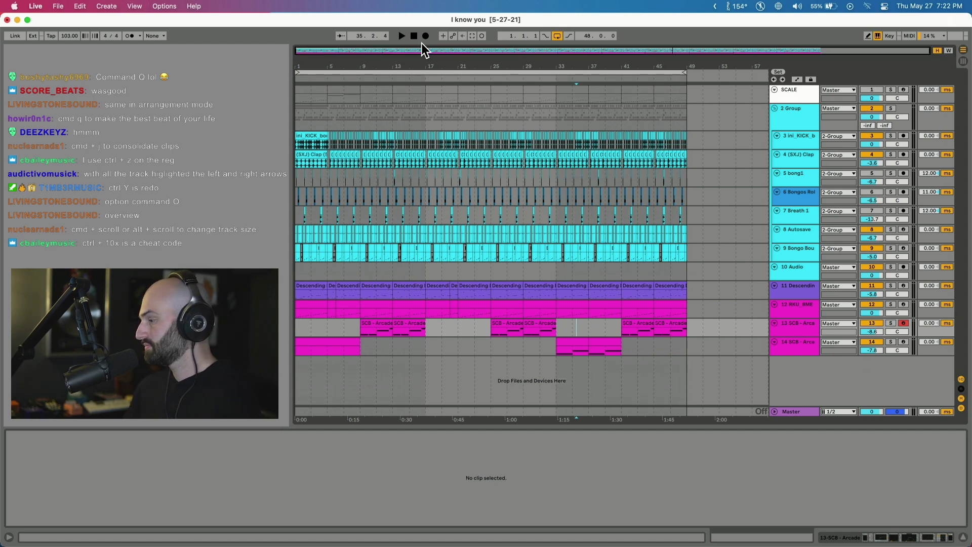
Open the Export Audio/Video settings and close them without exporting
key(super+shift+r)
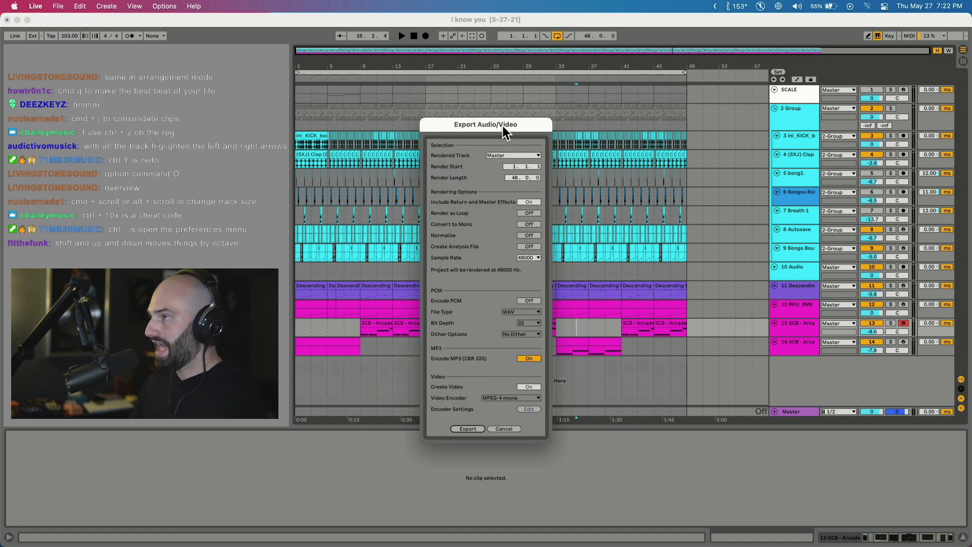
key(Escape)
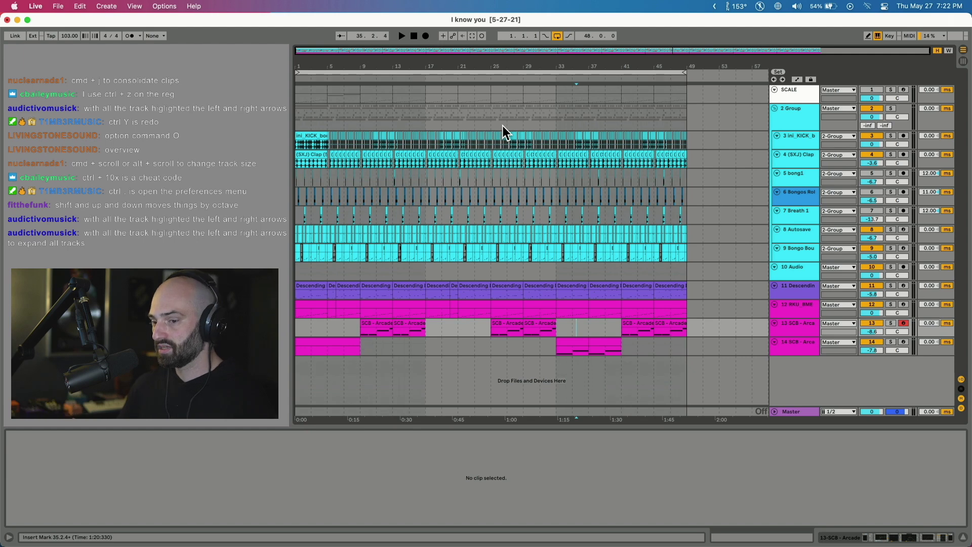
Insert eight bars of silence at bar 17 across all tracks and undo the insertion
drag(426, 346, 476, 347)
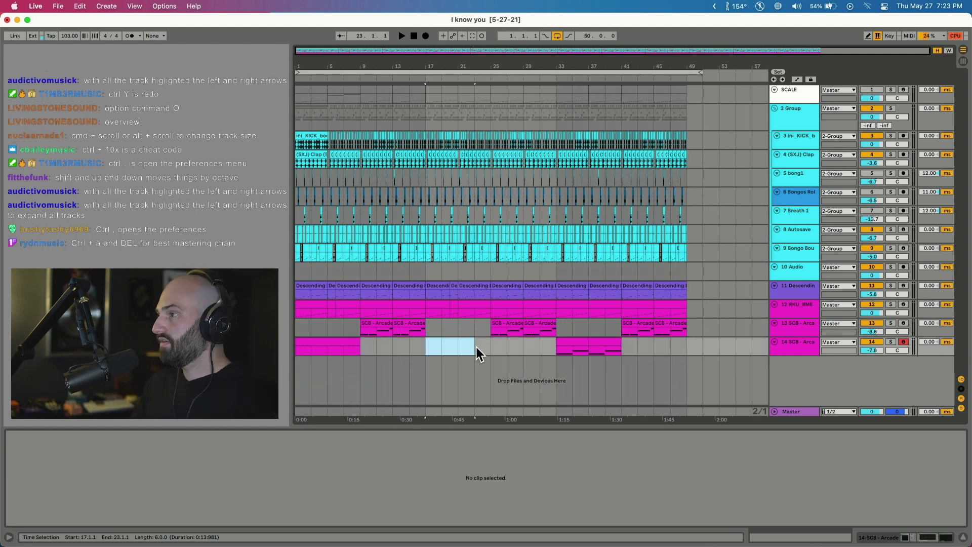
key(super+i)
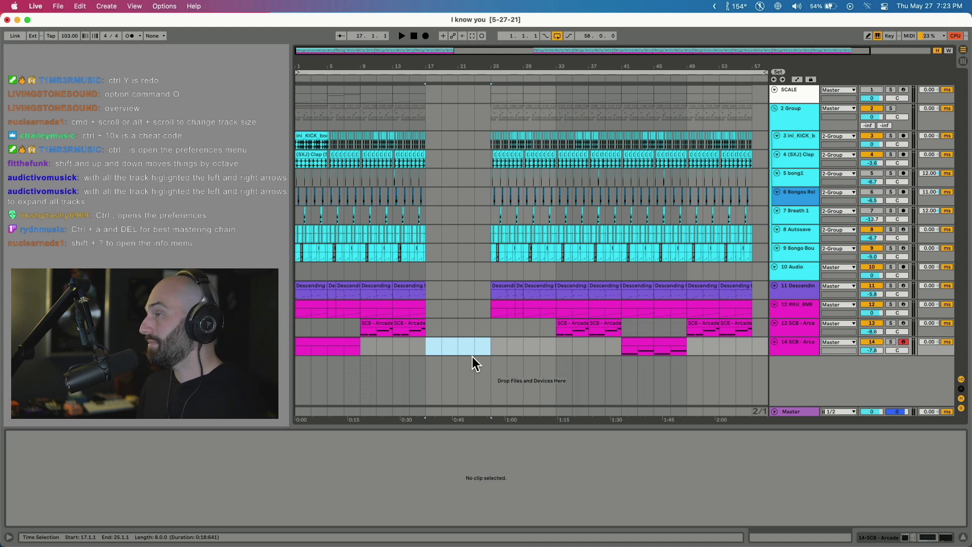
key(super+z)
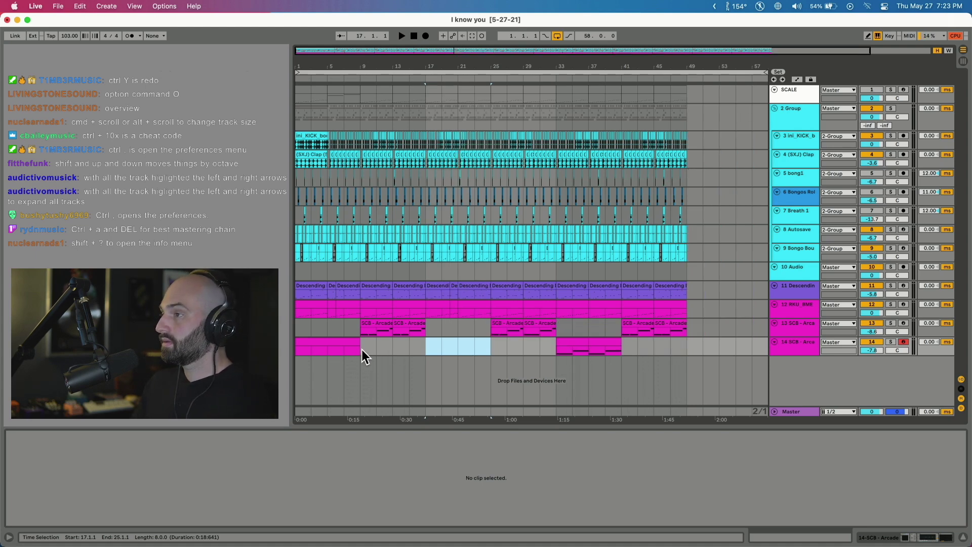
Insert 24 bars of silence before bar 1 across all tracks and undo the insertion
drag(488, 346, 296, 347)
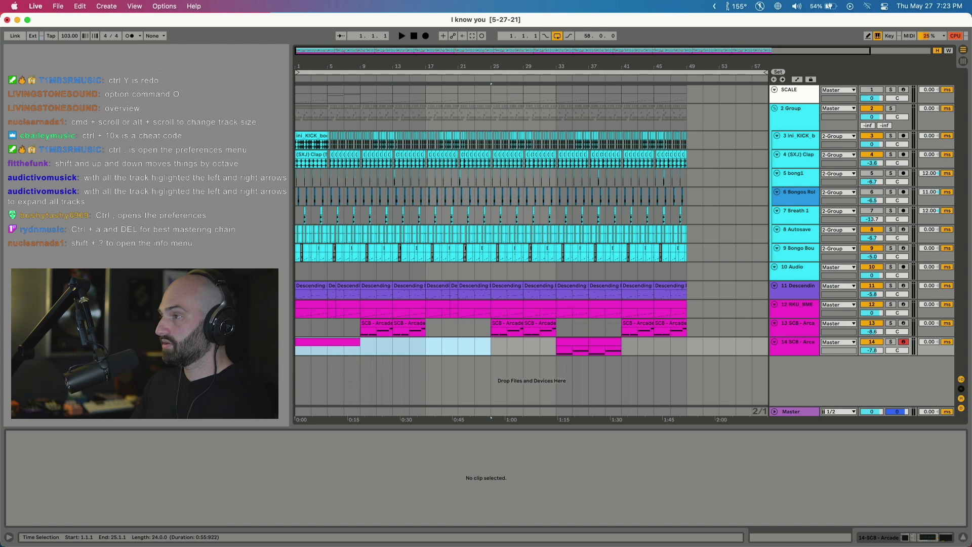
key(super+i)
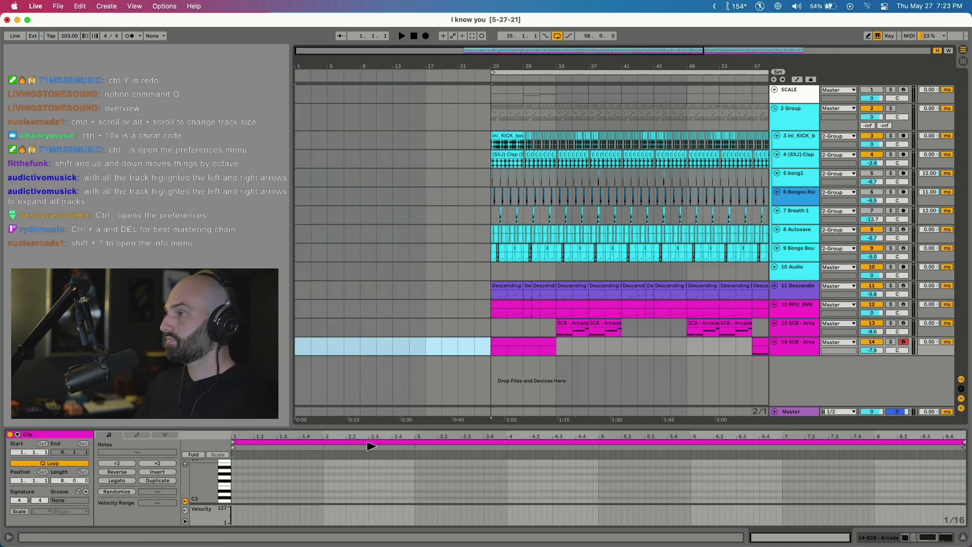
key(super+z)
Duplicate the bar 1 clip on track 14 and undo the duplication
click(322, 340)
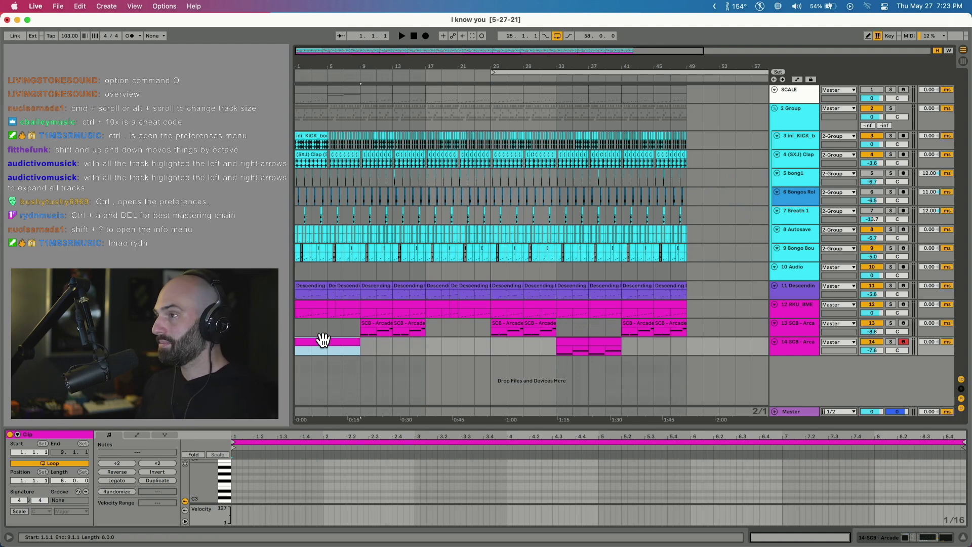
key(super+d)
click(322, 340)
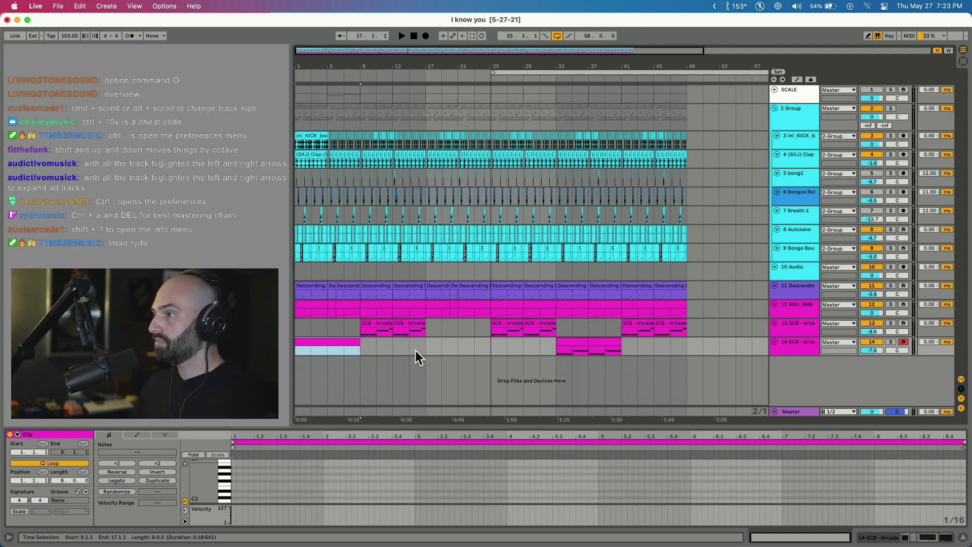
Duplicate the section from bar 1 to bar 17 on tracks 12 to 14, and undo it
drag(425, 343, 293, 303)
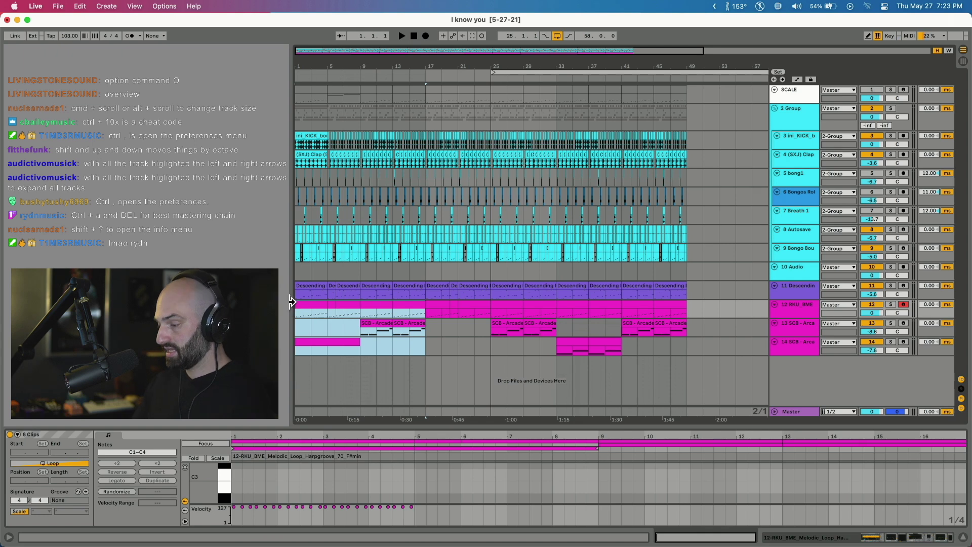
key(super+d)
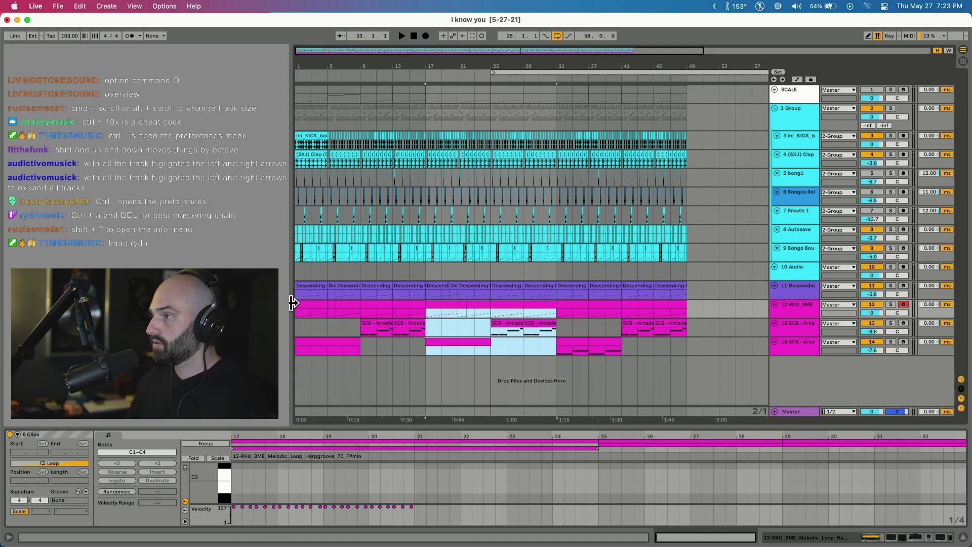
key(super+c)
key(super+z)
Duplicate the time from bar 1 to bar 17 so that all tracks shift along, and undo it
drag(427, 349, 286, 312)
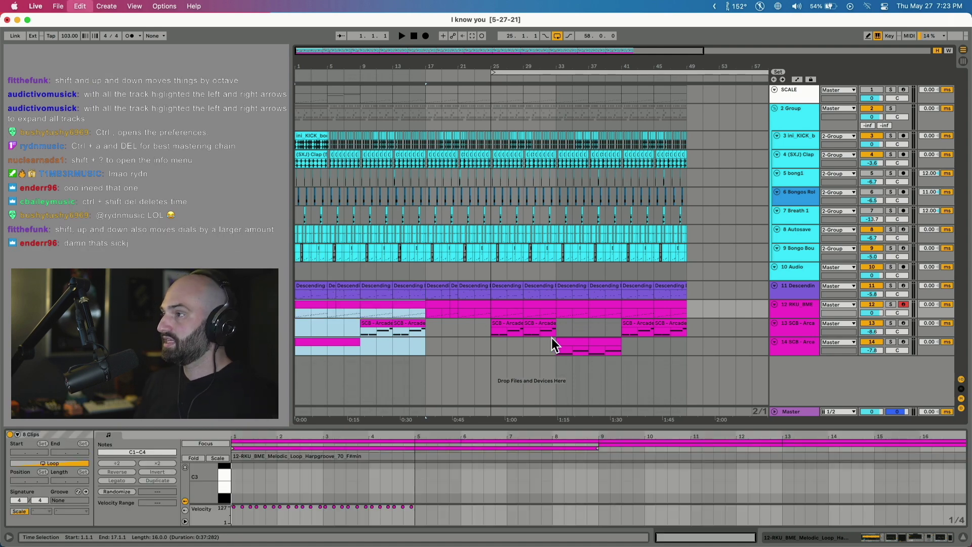
key(super+d)
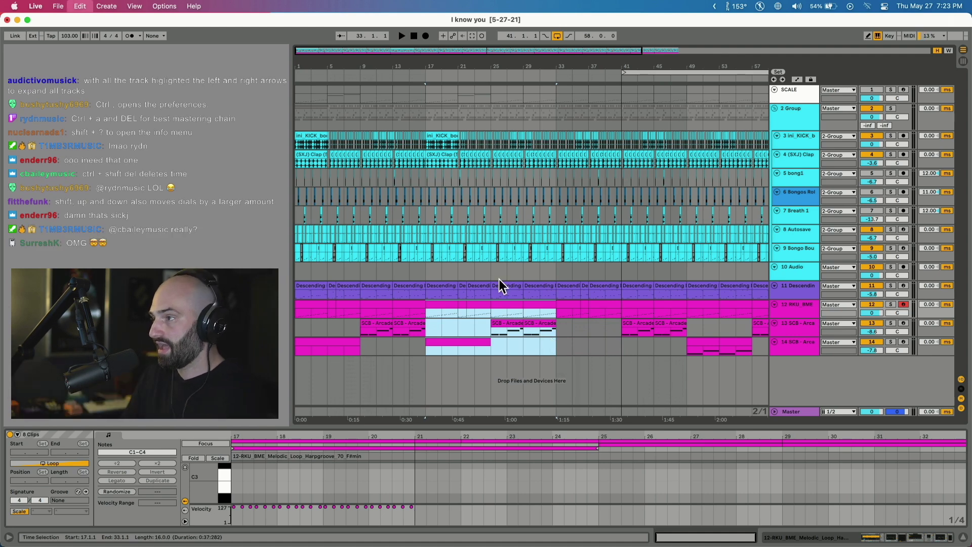
key(super+z)
key(super+z)
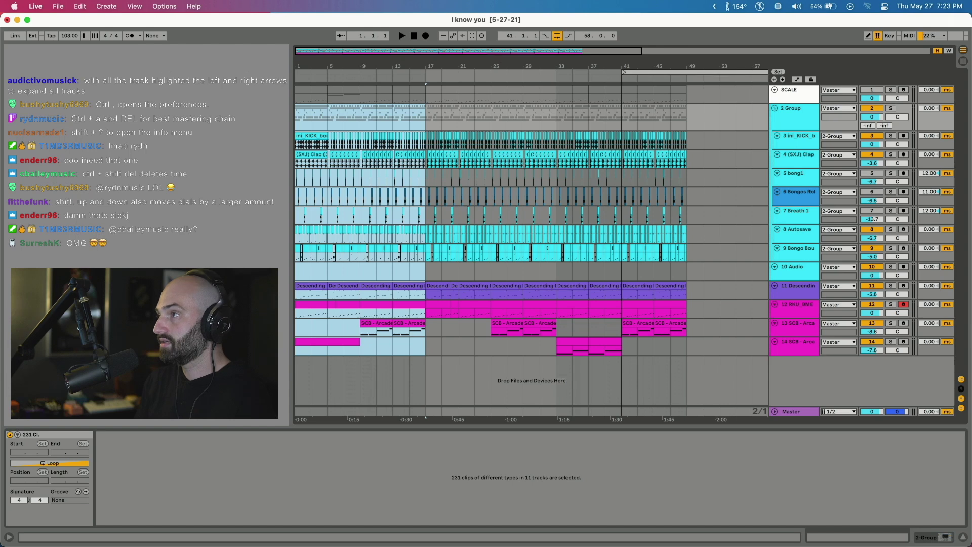
Duplicate the time from bar 1 to bar 17 with the drum group through track 14 selected, and delete the duplicated time
key(super+d)
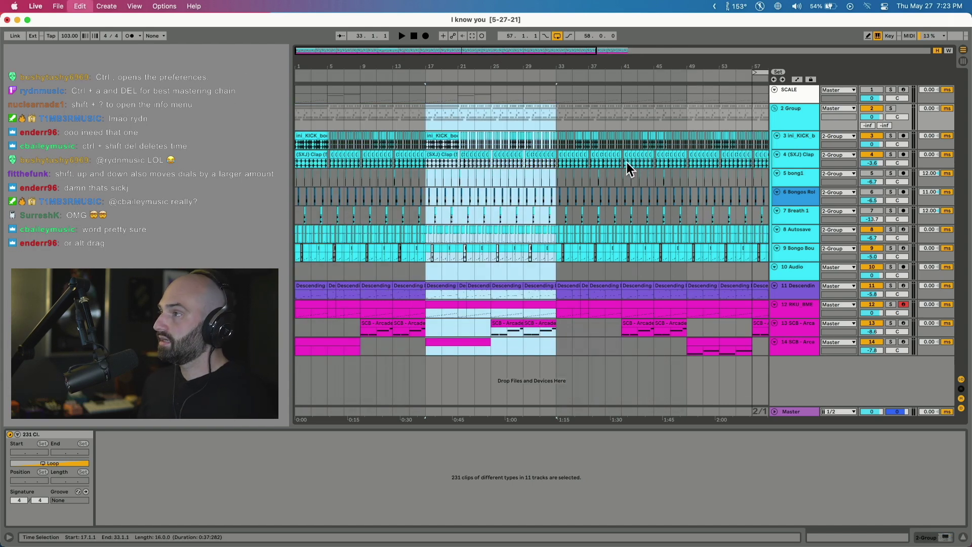
key(super+shift+Delete)
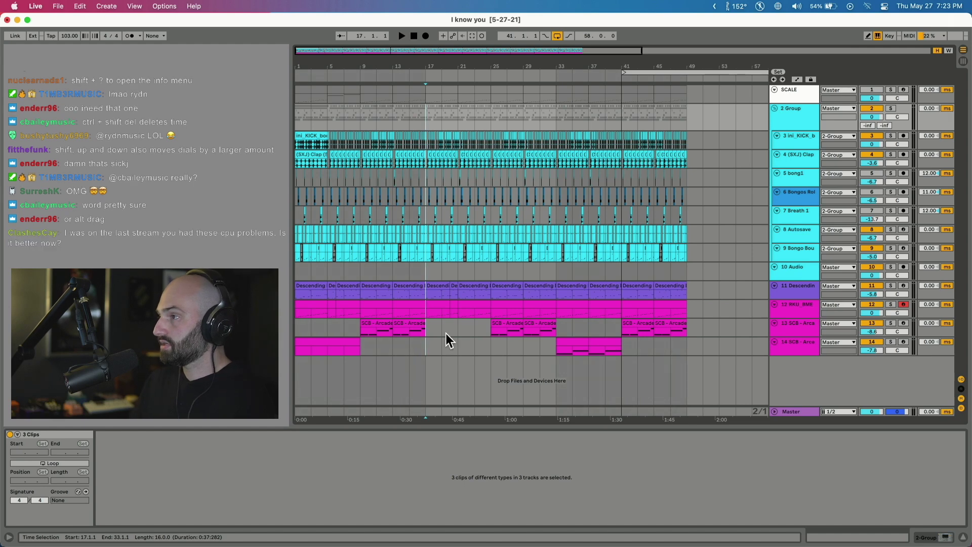
Delete the time from bar 17 to bar 59 using a selection on tracks 12 to 14, and undo the deletion
drag(429, 350, 767, 300)
key(super+shift+Delete)
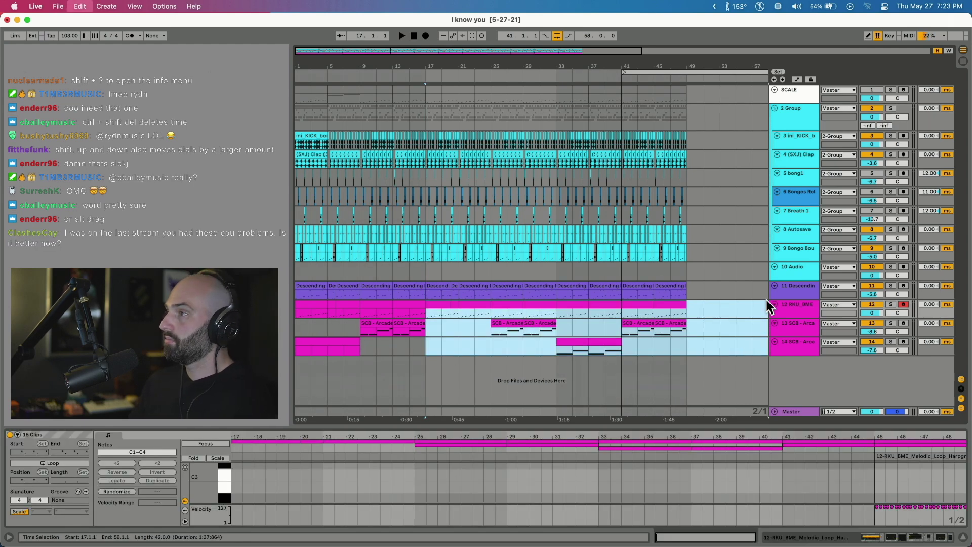
key(super+z)
Delete the time from bar 9 to bar 17 using a selection on track 14, and undo the deletion
drag(366, 352, 421, 351)
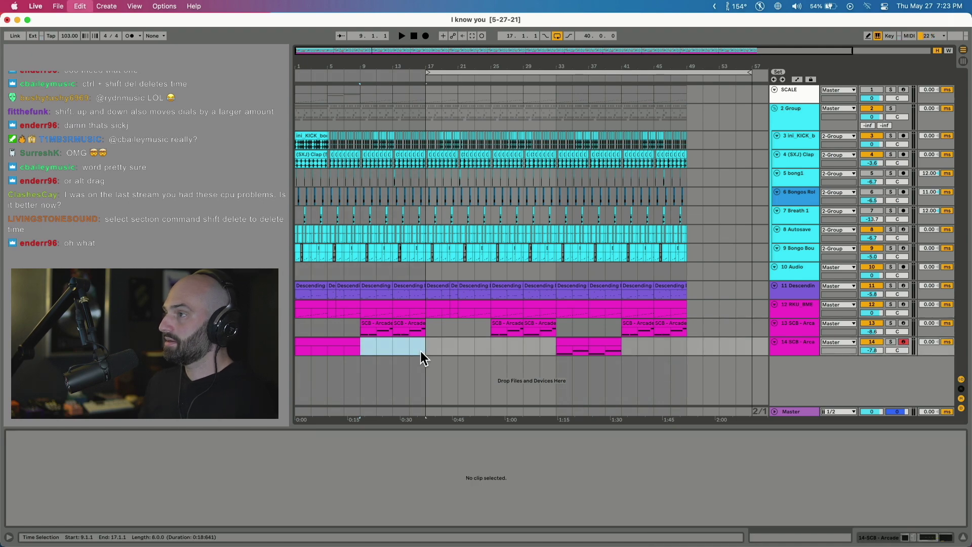
key(super+shift+Delete)
key(super+z)
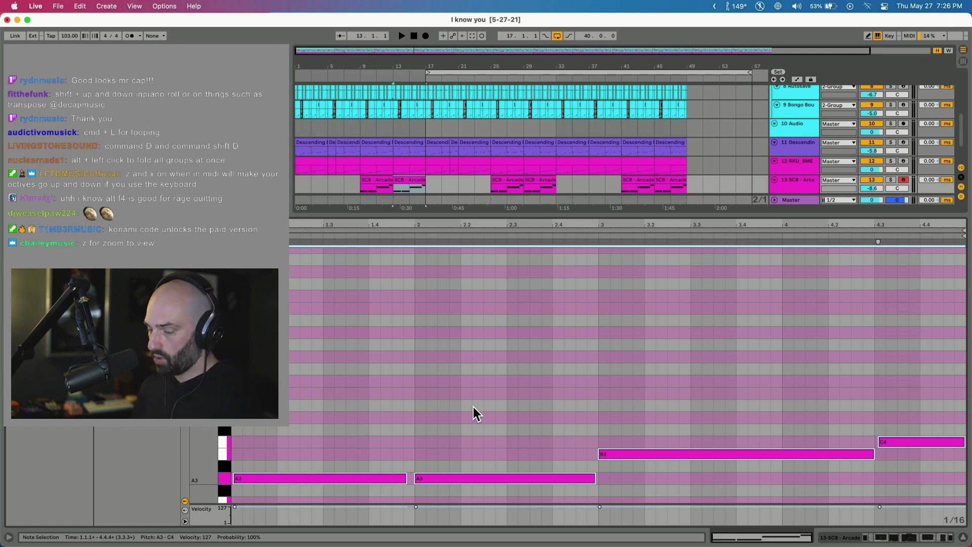
Transpose all selected notes in the bar 13 clip on track 13 up three octaves
key(shift+Up)
key(shift+Up)
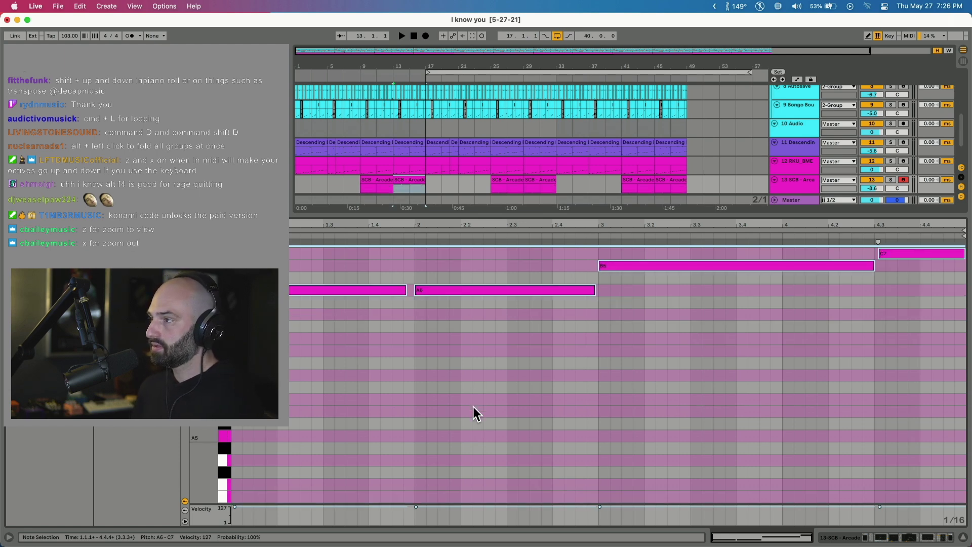
Transpose the selected notes by octaves down to A1–C2 and nudge them slightly later in the track 13 clip
key(shift+Down)
key(shift+Down)
key(shift+Down)
key(shift+Down)
key(shift+Down)
key(shift+Down)
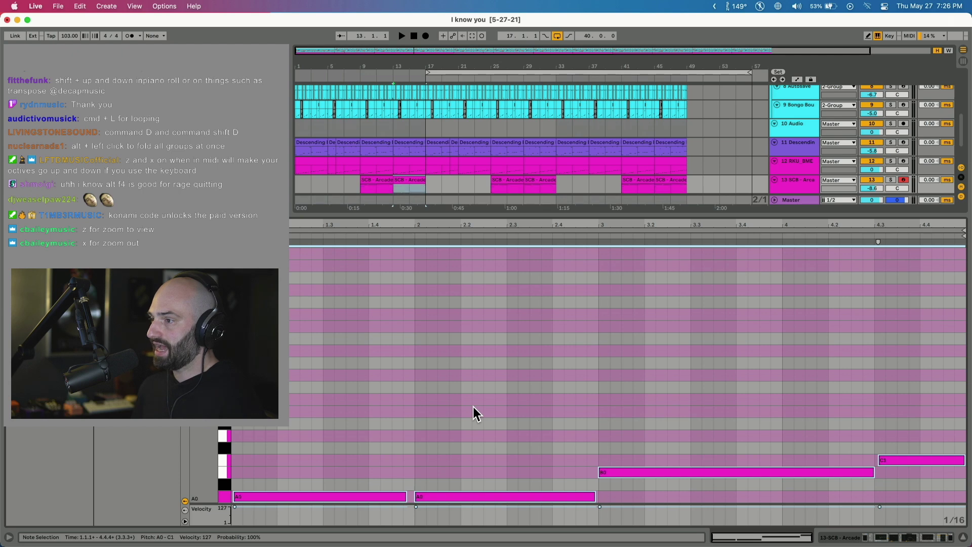
key(shift+Up)
key(shift+Up)
key(shift+Down)
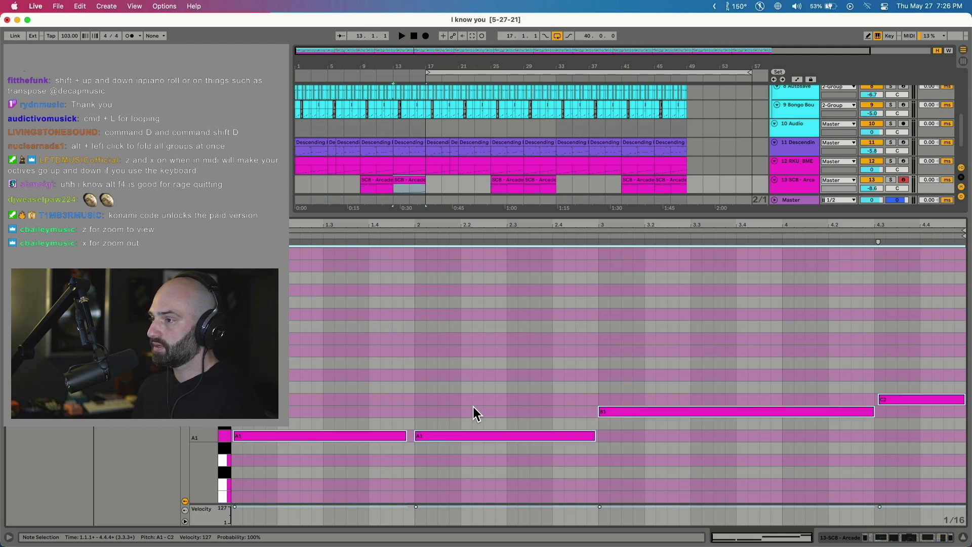
key(Right)
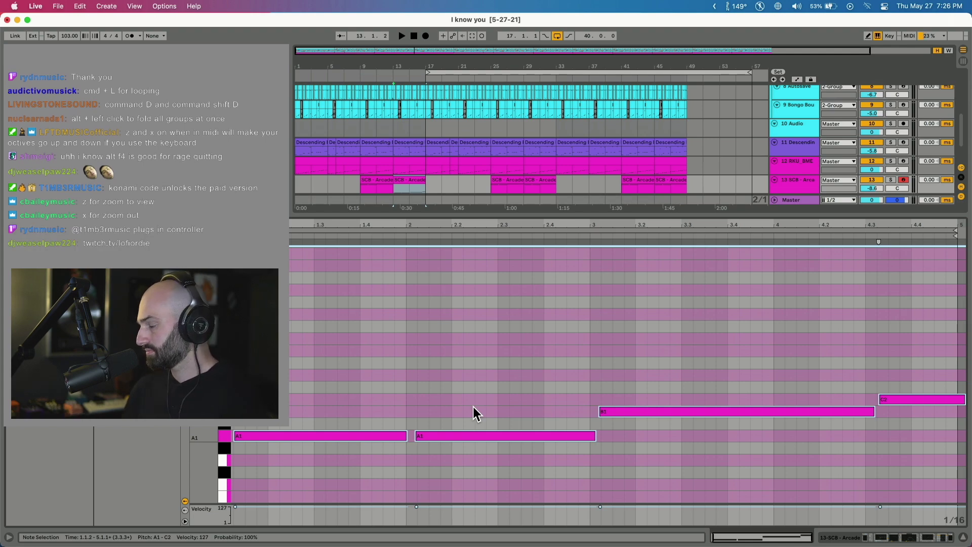
Zoom into the arrangement near bar 21, pan across to about bar 28, and fit the whole arrangement in the view
key(plus)
key(plus)
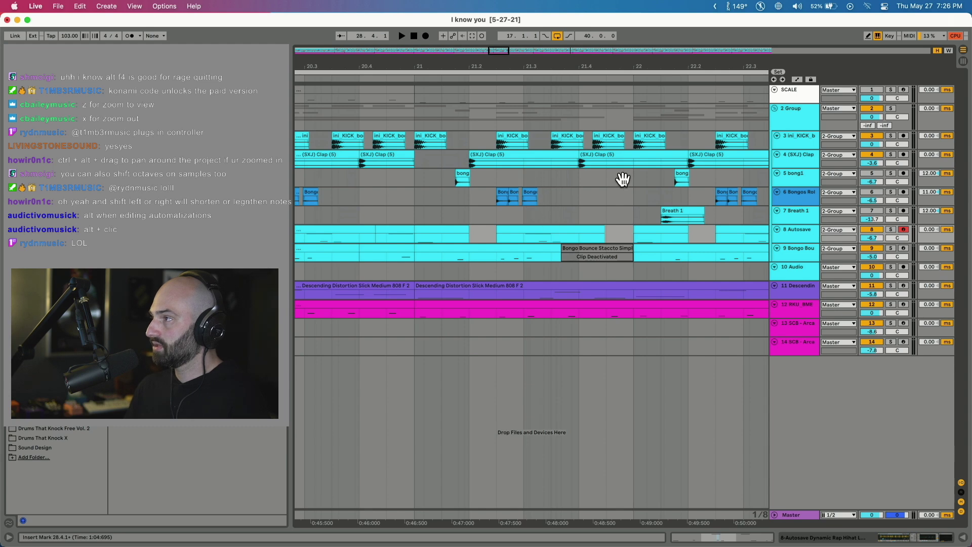
scroll(637, 207, right, 10)
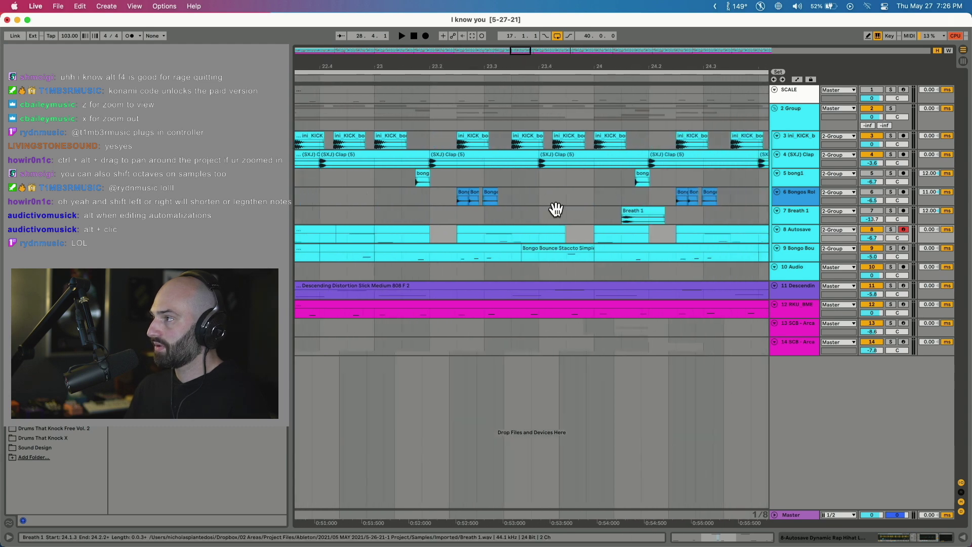
scroll(601, 203, right, 10)
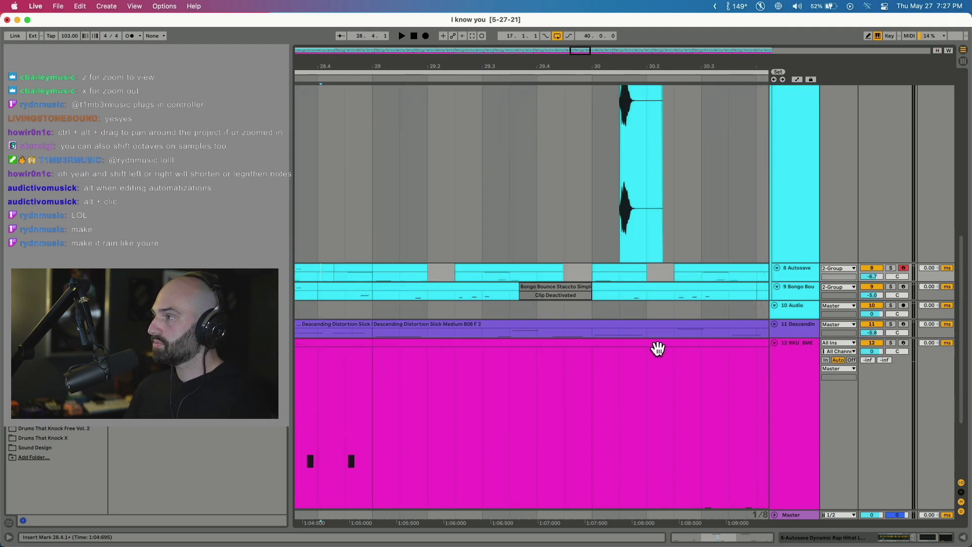
drag(658, 347, 396, 227)
key(h)
key(w)
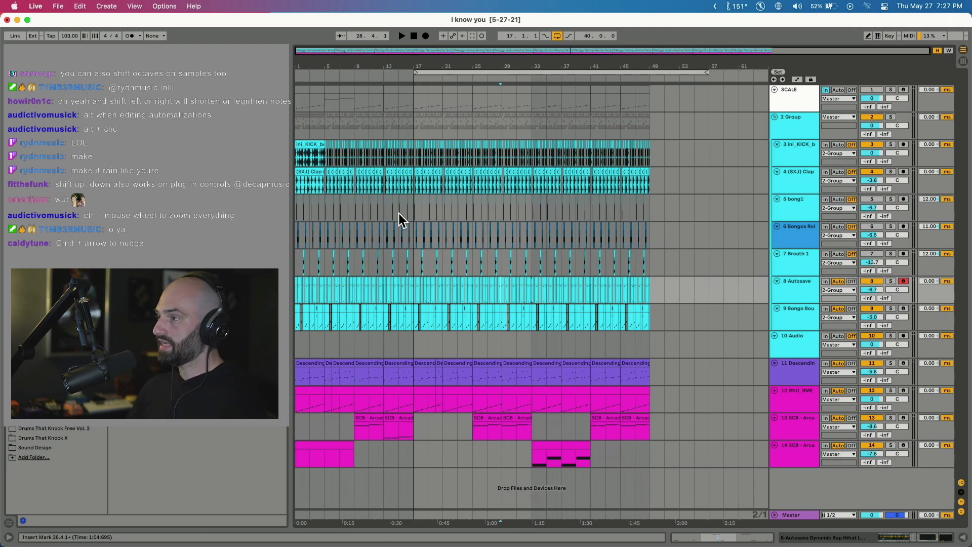
Zoom in and out around bar 13, enlarge individual drum tracks to inspect their clips, and fit the whole arrangement again
scroll(400, 219, up, 15)
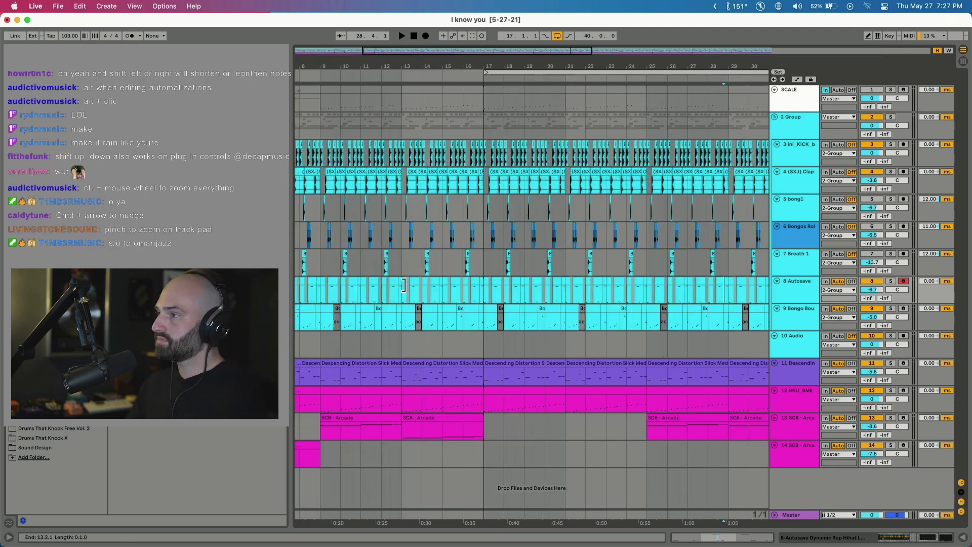
scroll(412, 296, down, 5)
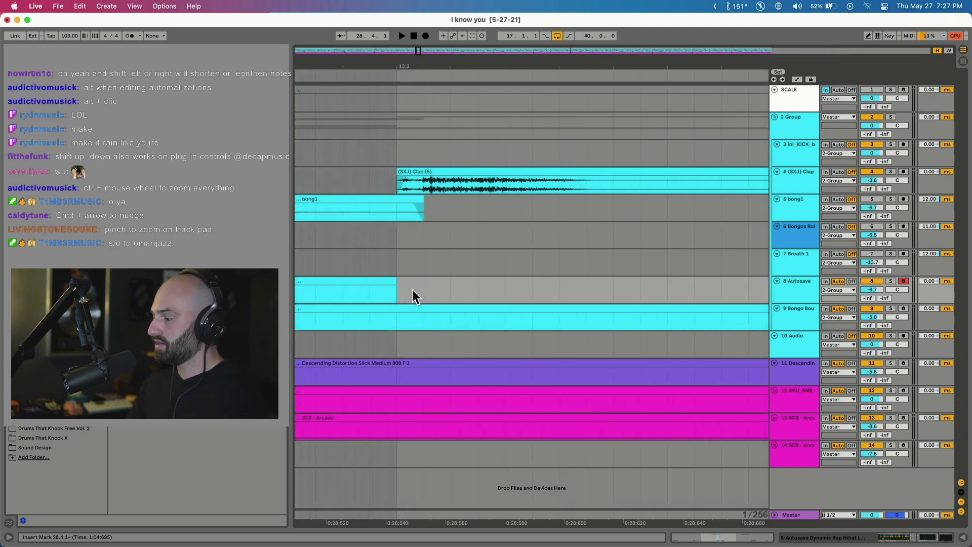
scroll(412, 295, down, 2)
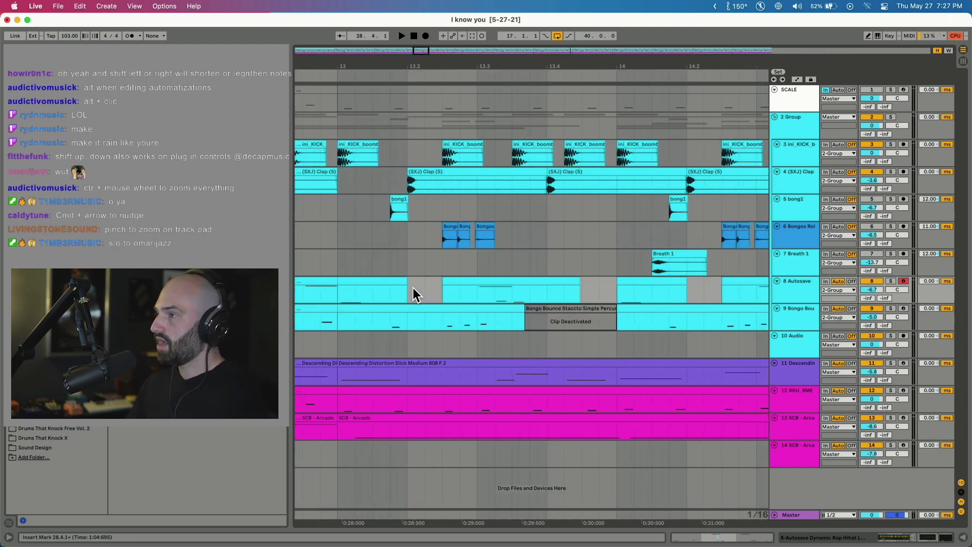
scroll(414, 295, up, 10)
scroll(557, 206, up, 8)
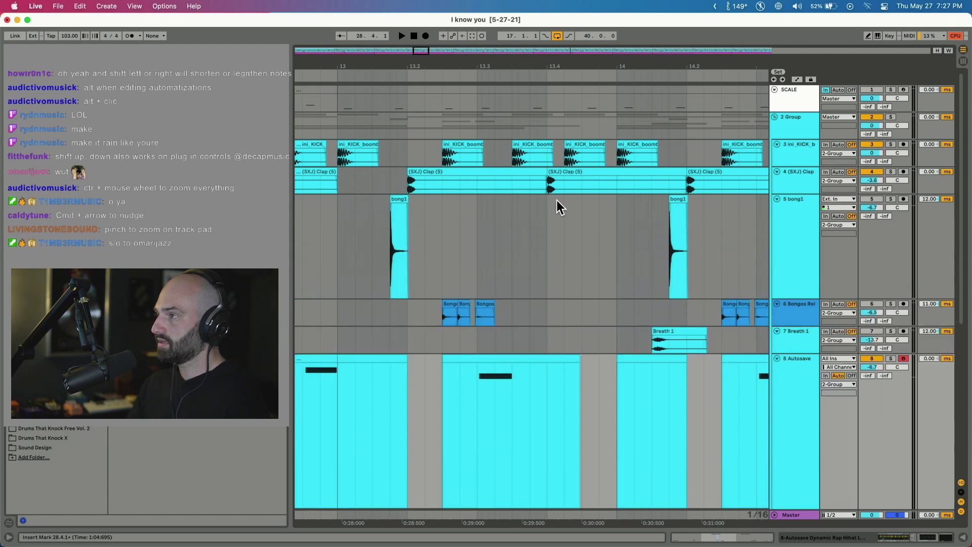
scroll(574, 184, up, 8)
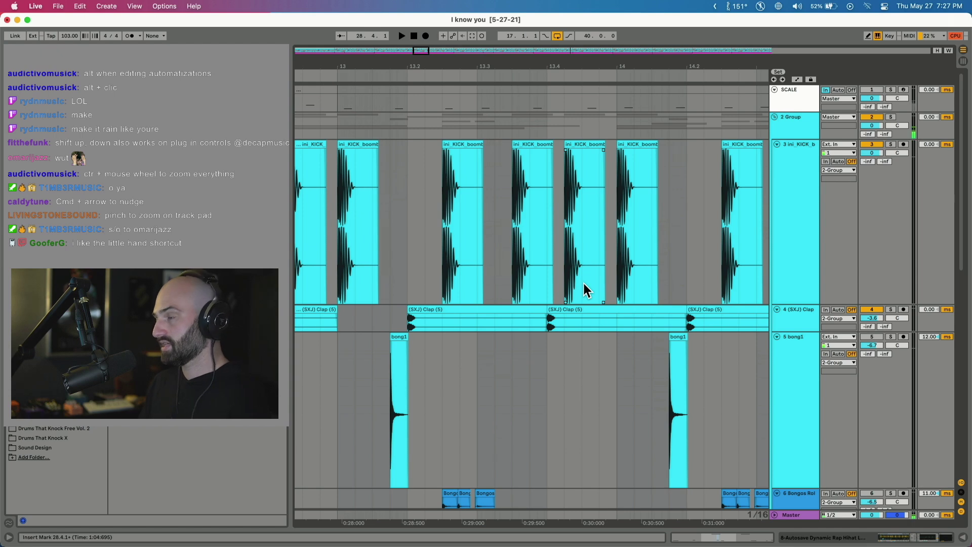
key(h)
key(w)
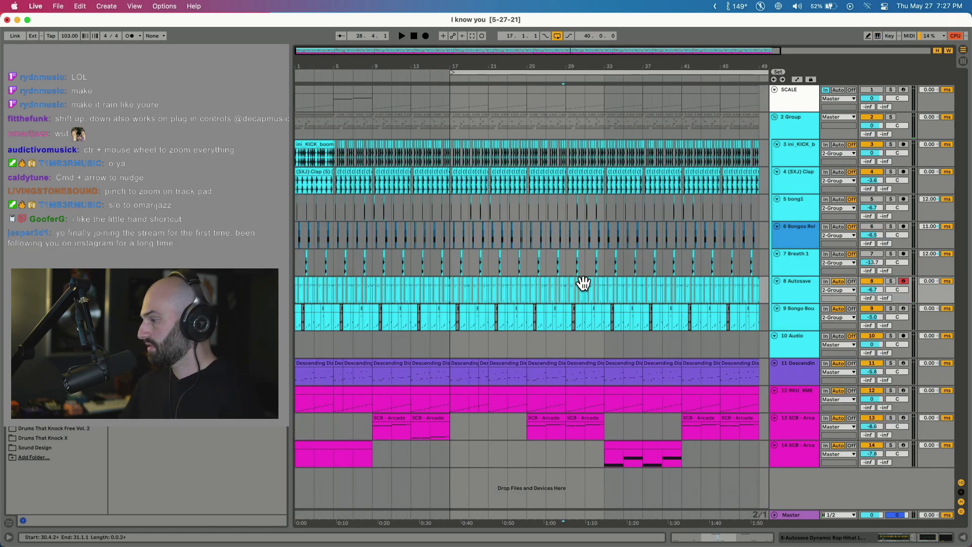
Select bar 11 to bar 15 on tracks 11 and 12, and narrow and widen the grid between 1/2 and 8/1, finishing at 1/1
drag(411, 378, 436, 406)
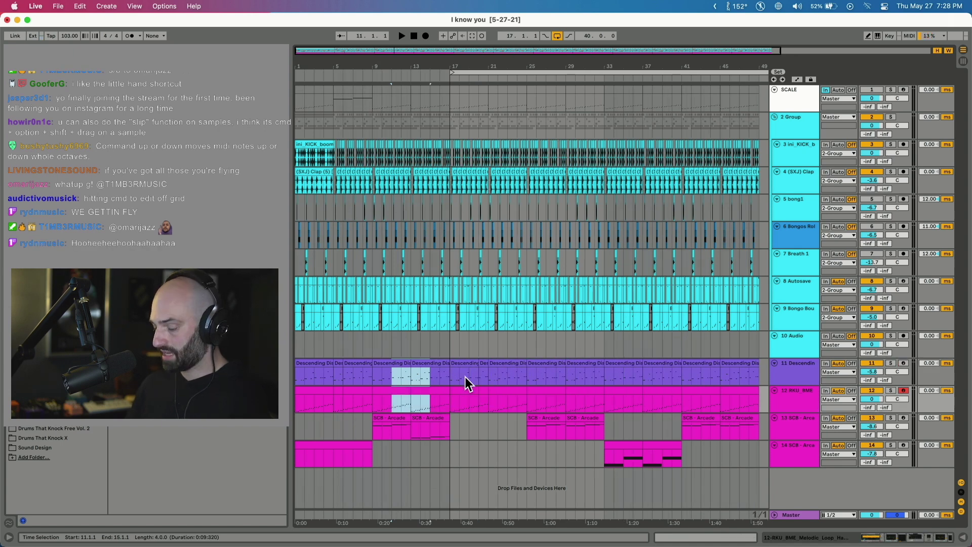
key(super+1)
key(super+2)
key(super+1)
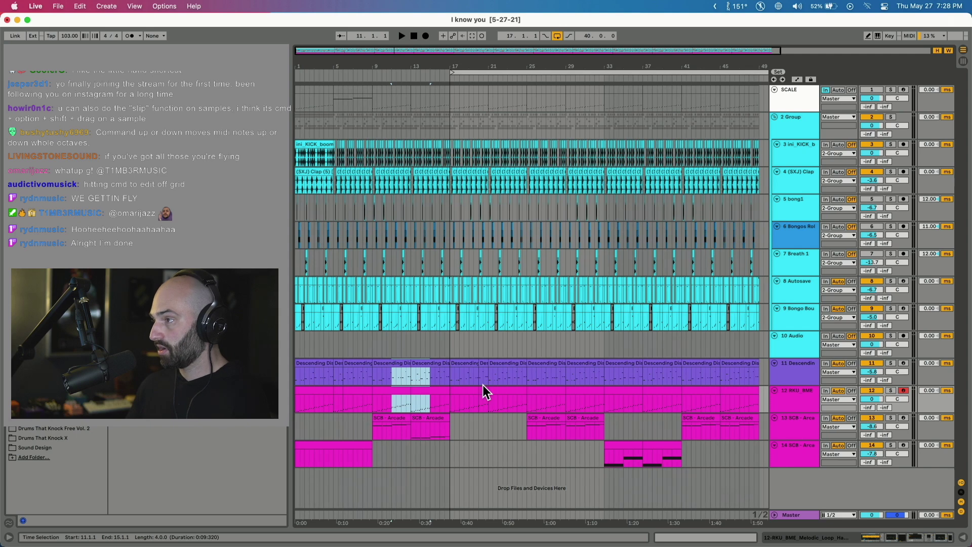
key(super+2)
key(super+2)
key(super+2)
key(super+2)
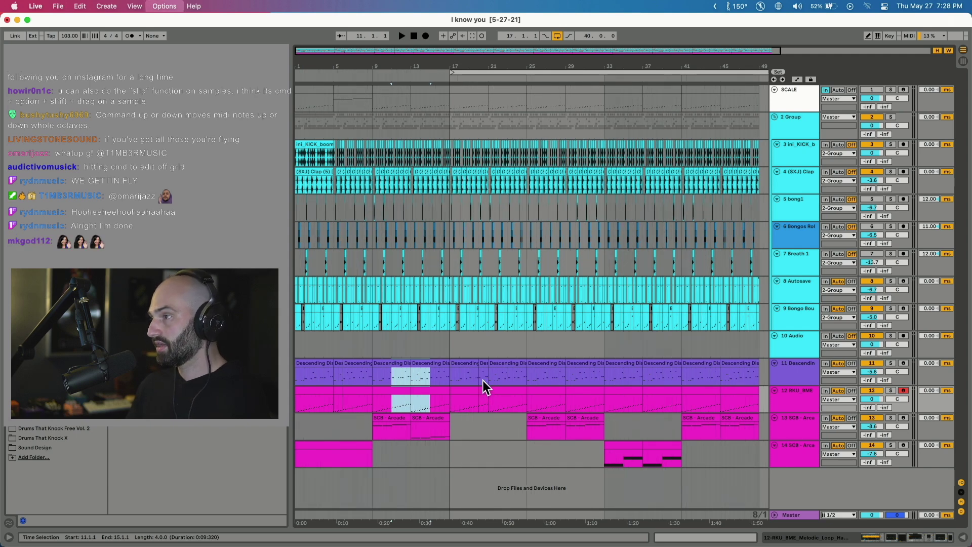
key(super+1)
key(super+1)
key(super+1)
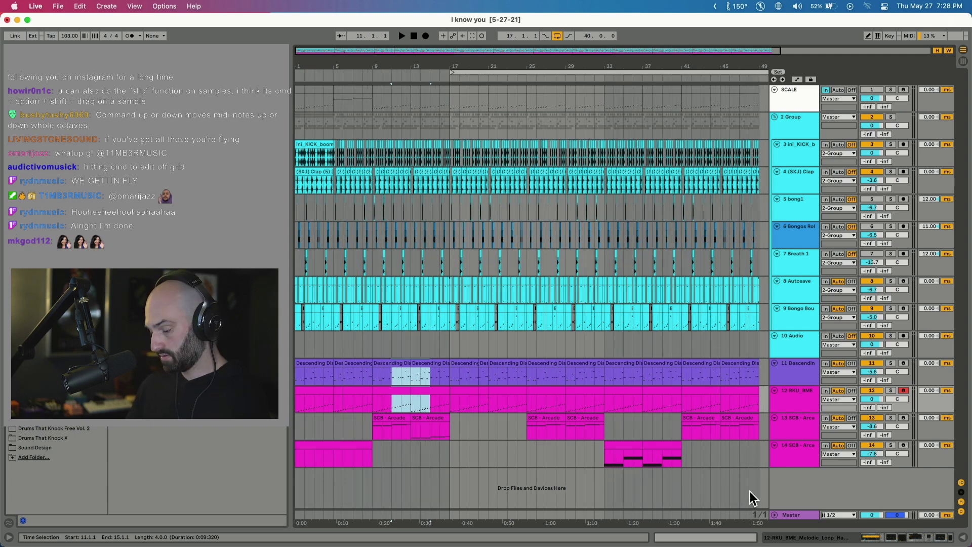
key(super+4)
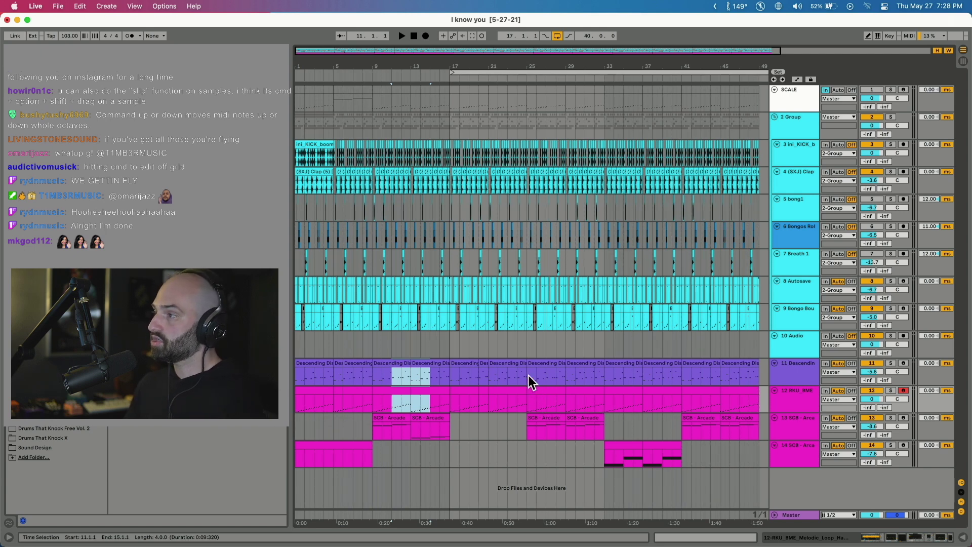
Zoom to a selection from bar 25 to bar 28 on track 11 and examine the notes around bar 26 more closely
drag(528, 376, 556, 378)
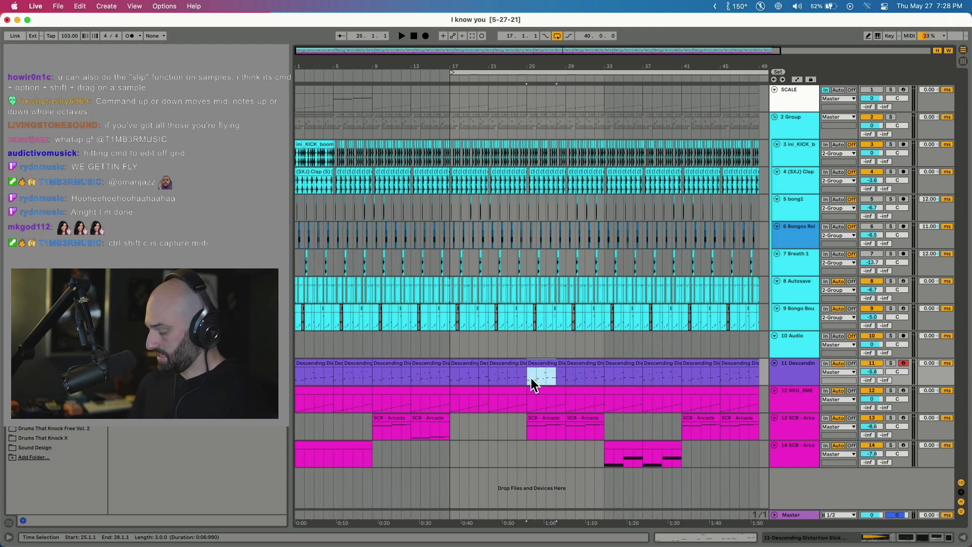
key(z)
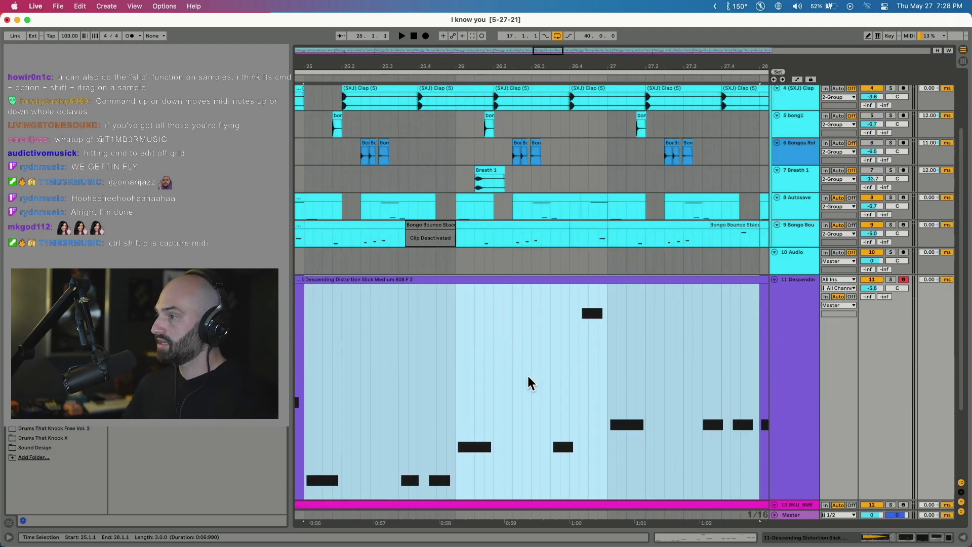
click(304, 458)
drag(304, 458, 457, 449)
click(458, 448)
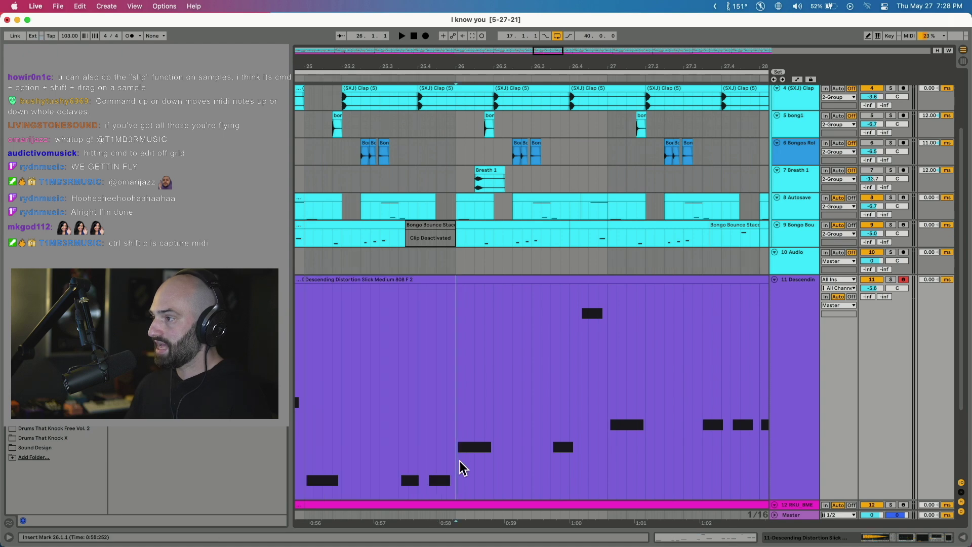
key(plus)
key(plus)
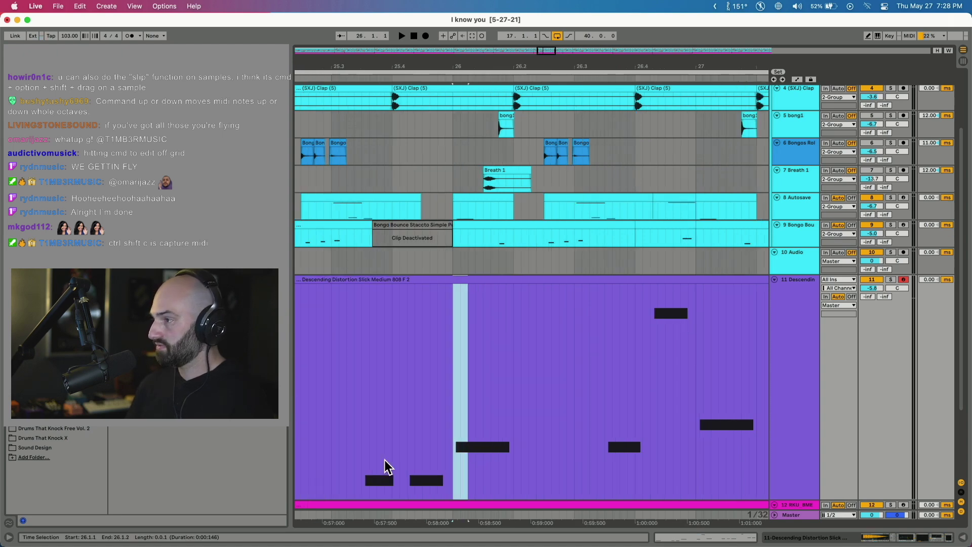
Switch grid snapping off and back on while making time selections in the track 11 clip around bar 26
drag(451, 418, 558, 432)
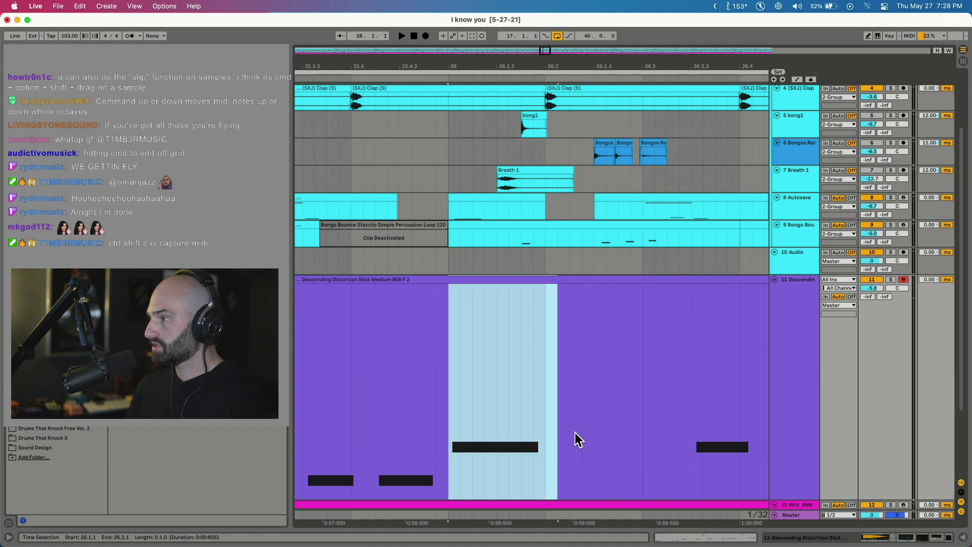
click(571, 438)
key(super+4)
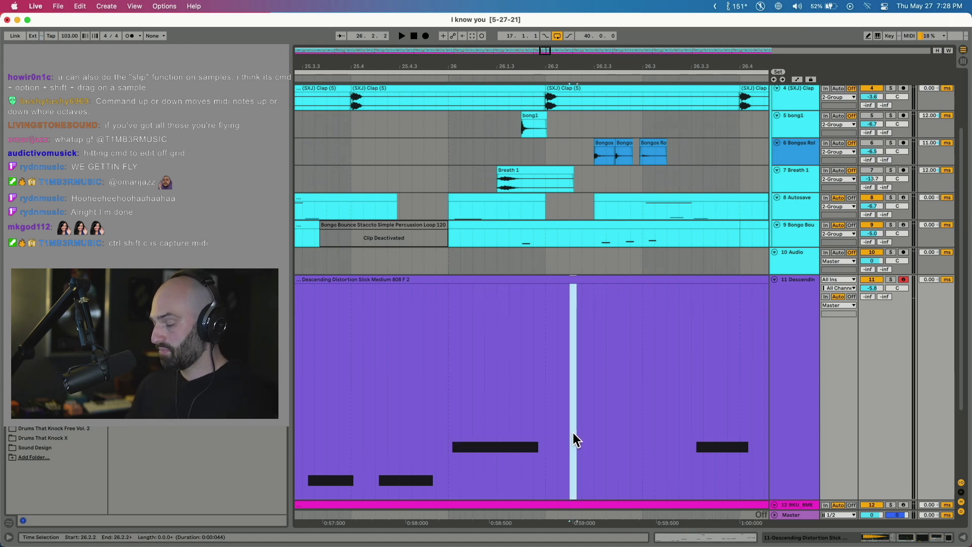
key(super+4)
drag(444, 485, 501, 490)
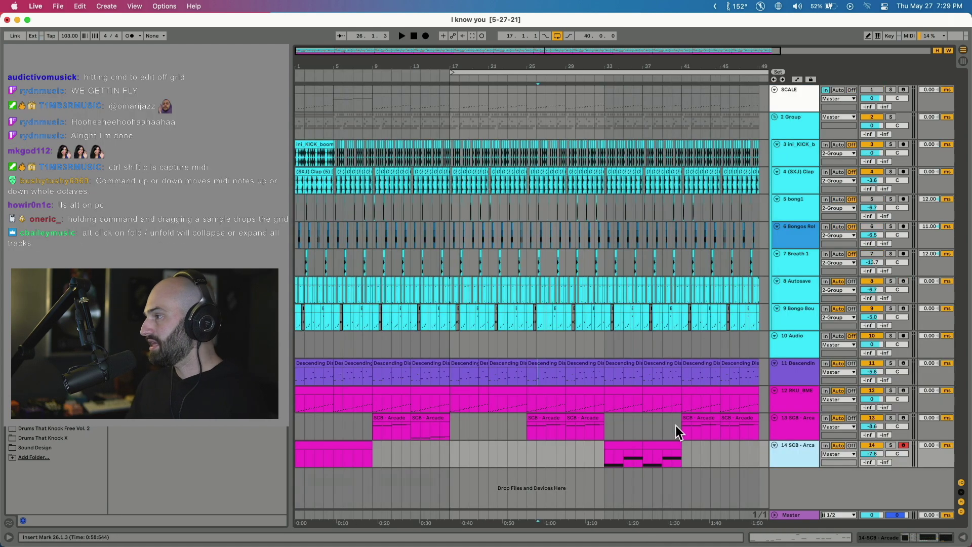
click(699, 454)
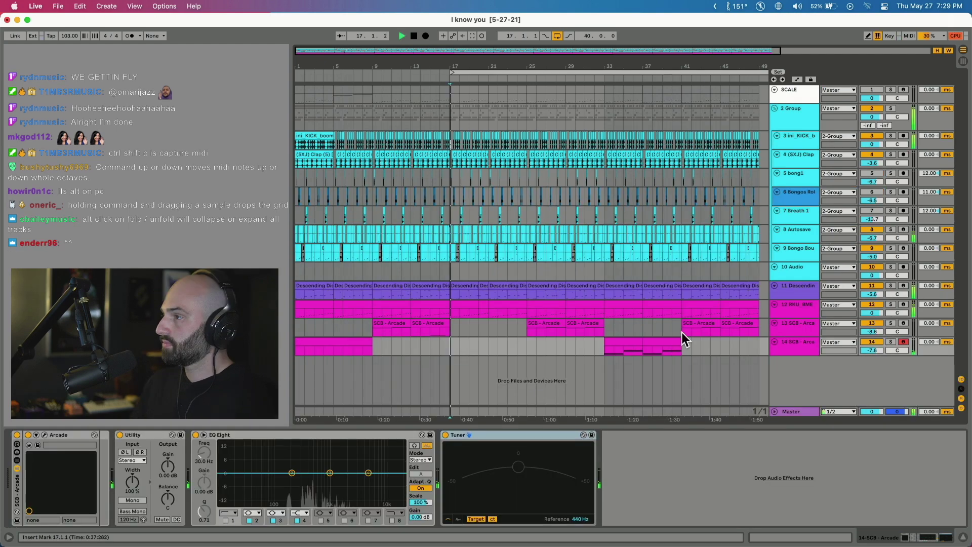
Arm track 13 and capture the recently played MIDI into a clip from bar 17 to bar 21
click(904, 323)
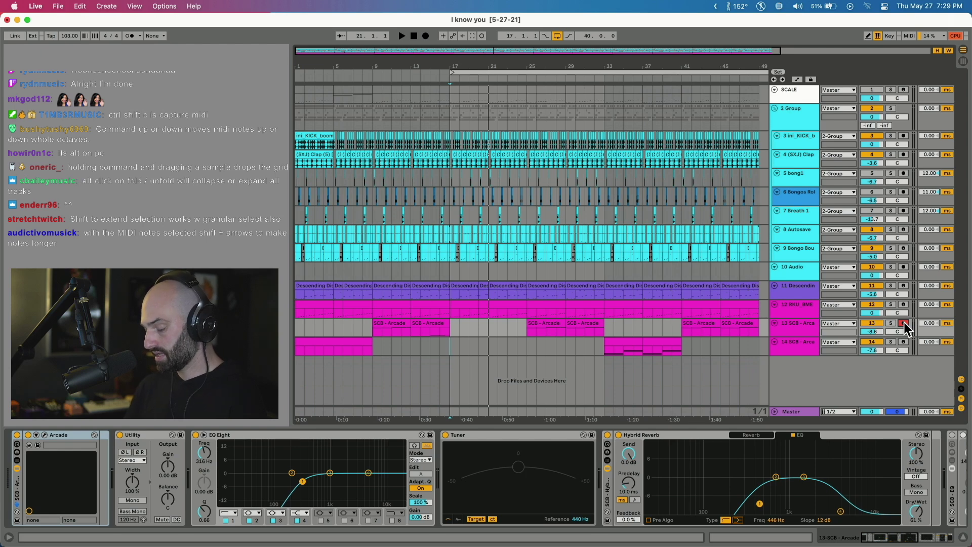
key(super+shift+c)
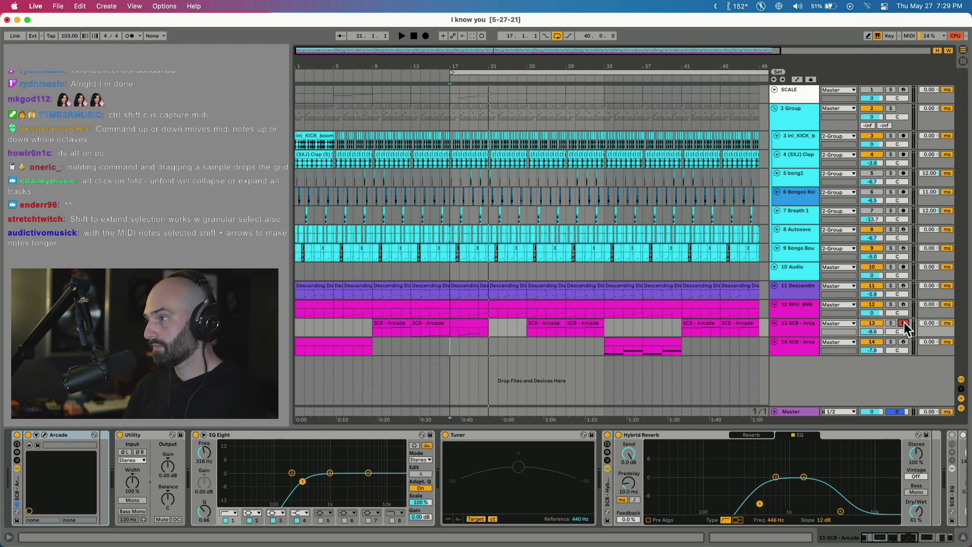
Open the captured MIDI clip on track 13 in the note editor and play it back
click(472, 325)
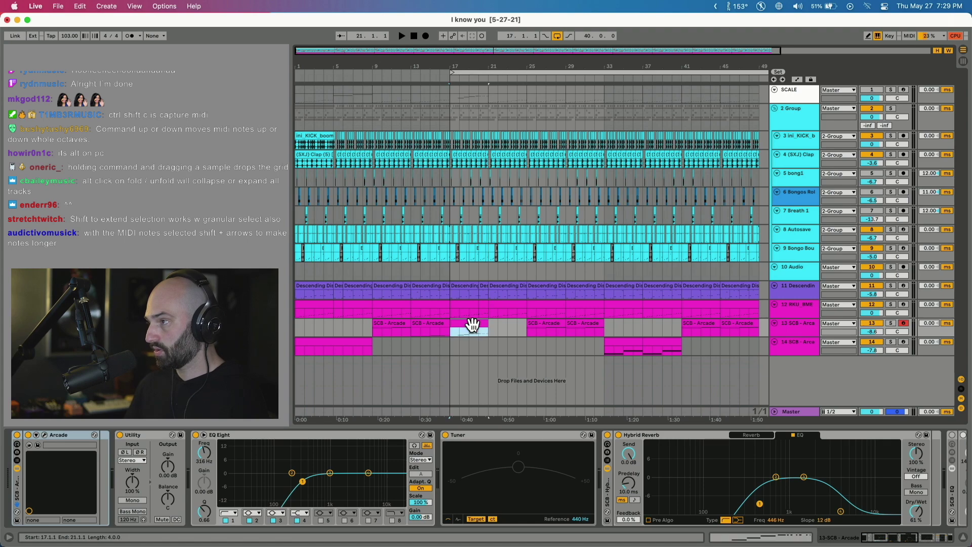
double_click(472, 324)
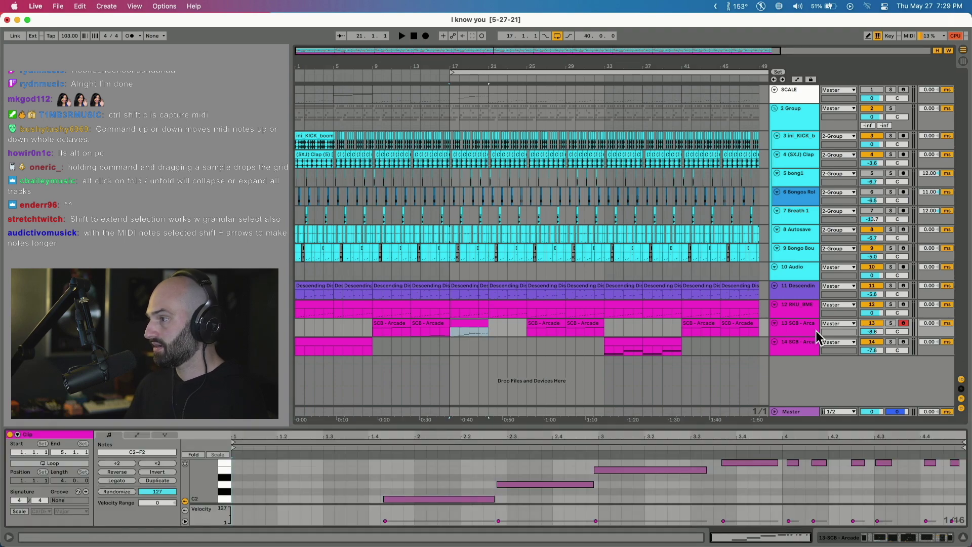
key(space)
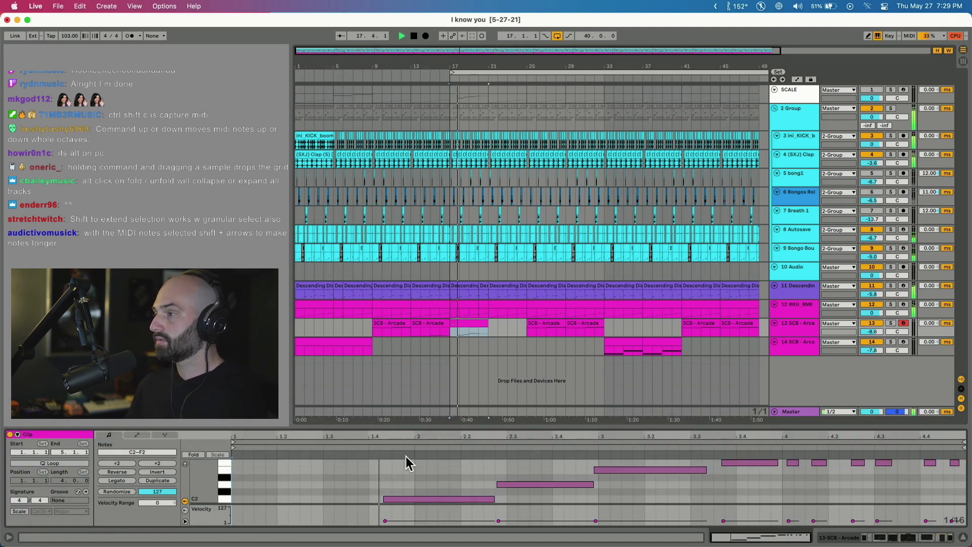
click(424, 470)
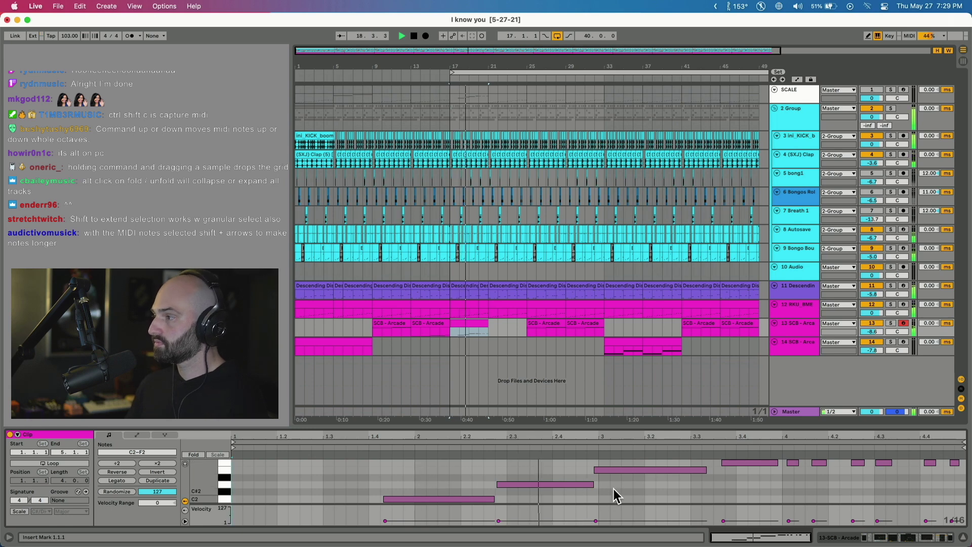